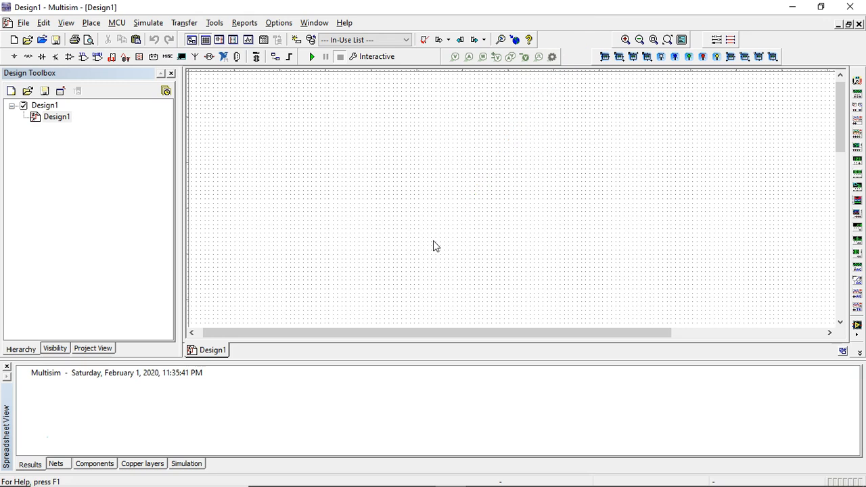
left_click_drag(374, 210, 437, 242)
left_click_drag(615, 256, 439, 226)
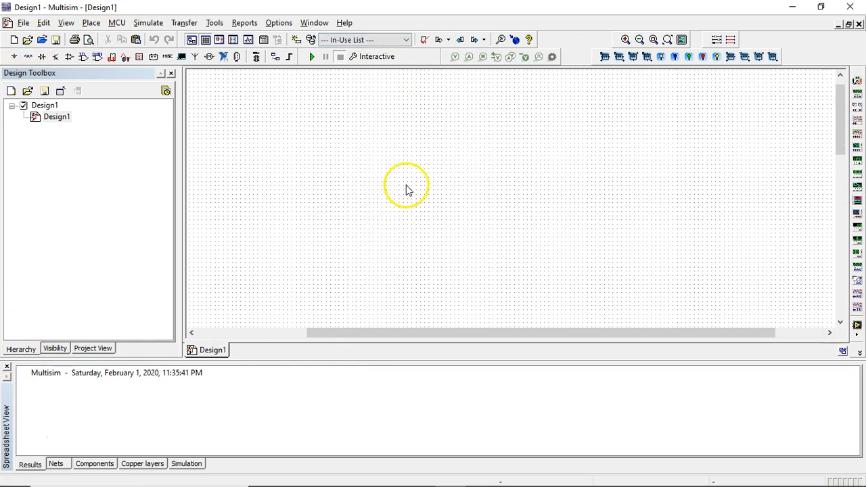
scroll(422, 182, "down", 2)
scroll(335, 254, "up", 2)
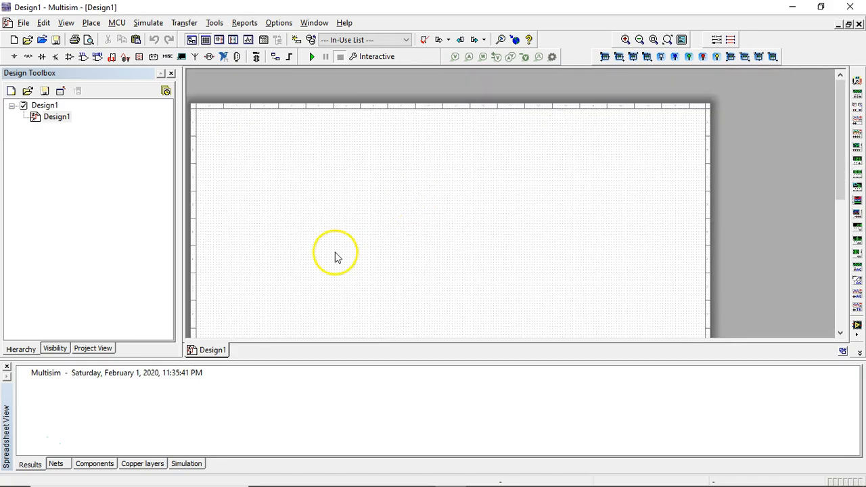
scroll(334, 258, "down", 2)
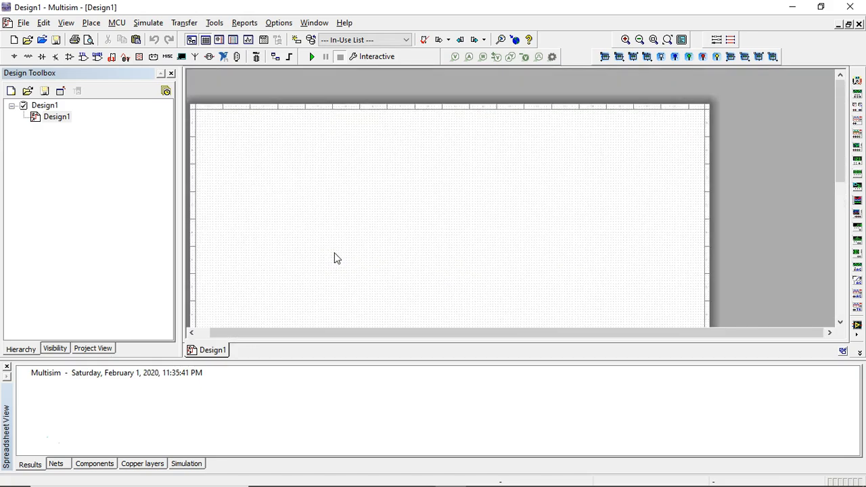
scroll(335, 257, "up", 2)
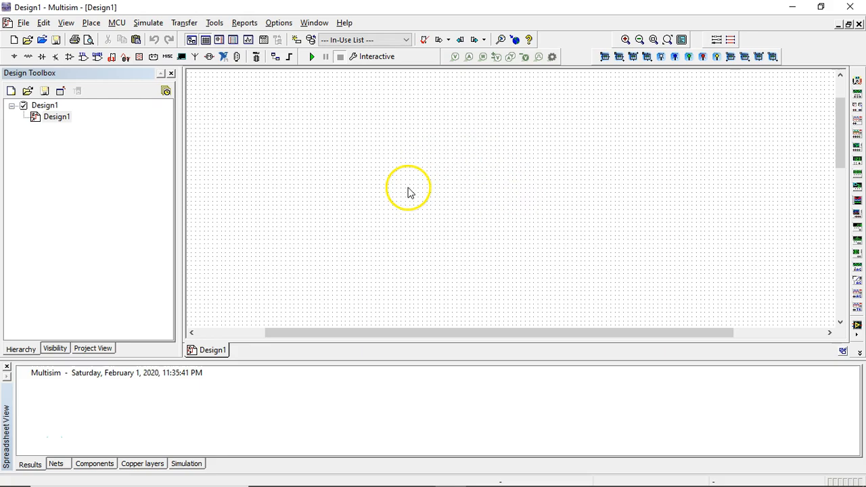
scroll(344, 166, "down", 2)
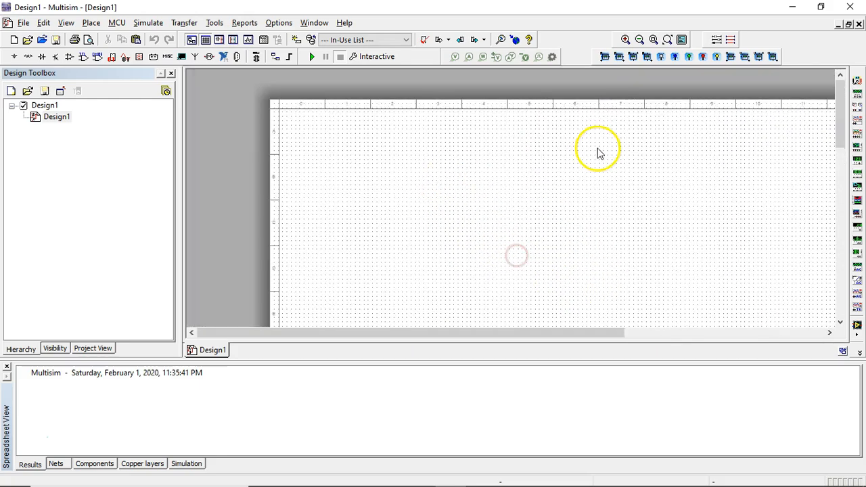
scroll(444, 222, "up", 2)
left_click_drag(518, 260, 474, 182)
left_click_drag(515, 275, 627, 158)
left_click_drag(461, 138, 418, 281)
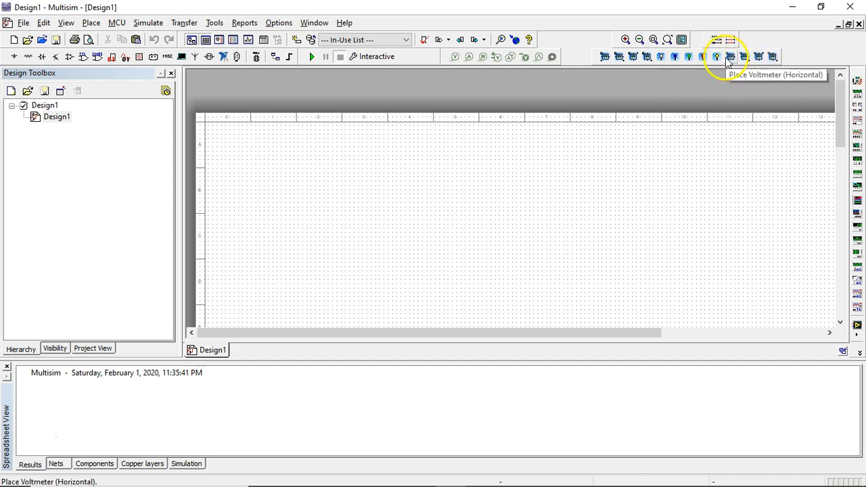
left_click_drag(461, 195, 546, 171)
scroll(455, 170, "up", 2)
left_click_drag(308, 148, 347, 173)
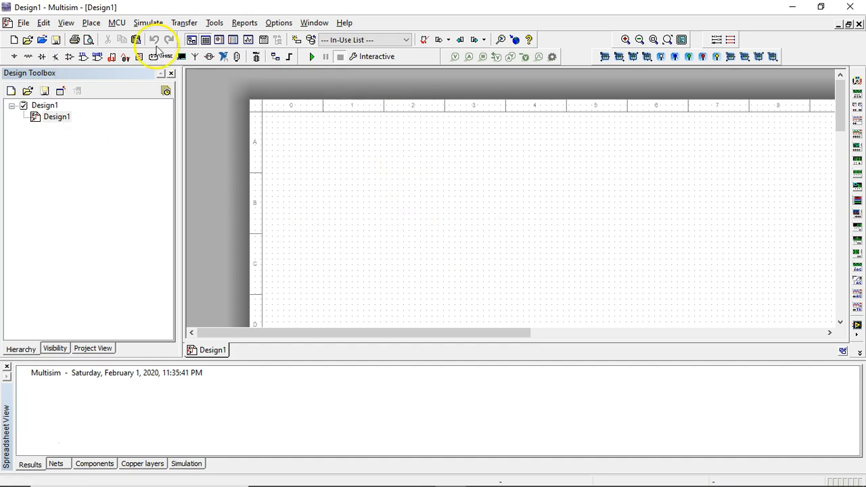
left_click(23, 25)
left_click(21, 25)
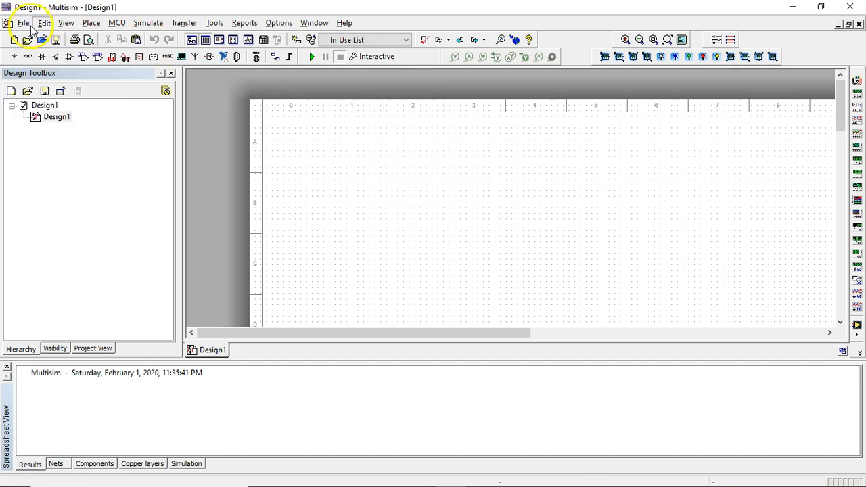
Open the component selection dialog for placing a part and clear its component name search
left_click(81, 25)
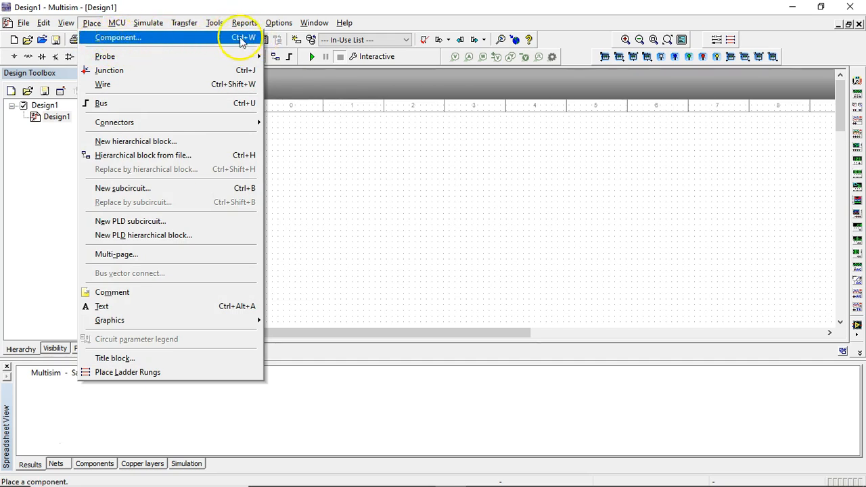
left_click(218, 40)
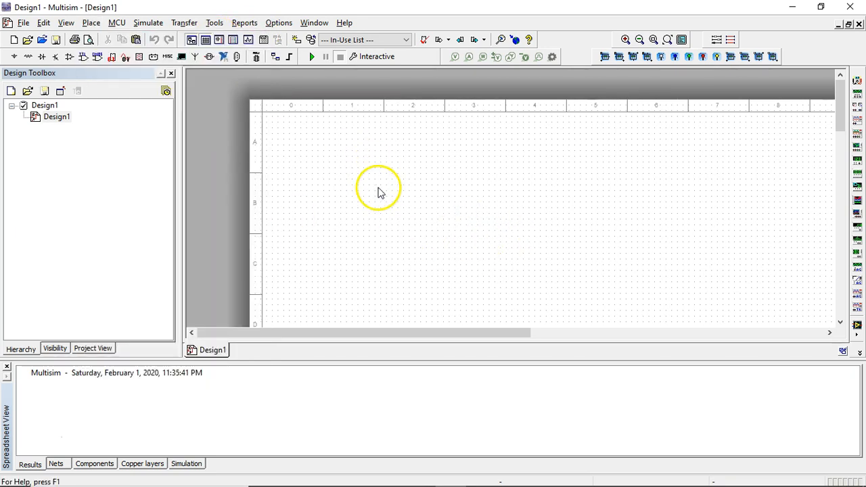
left_click_drag(356, 63, 189, 64)
key("BackSpace")
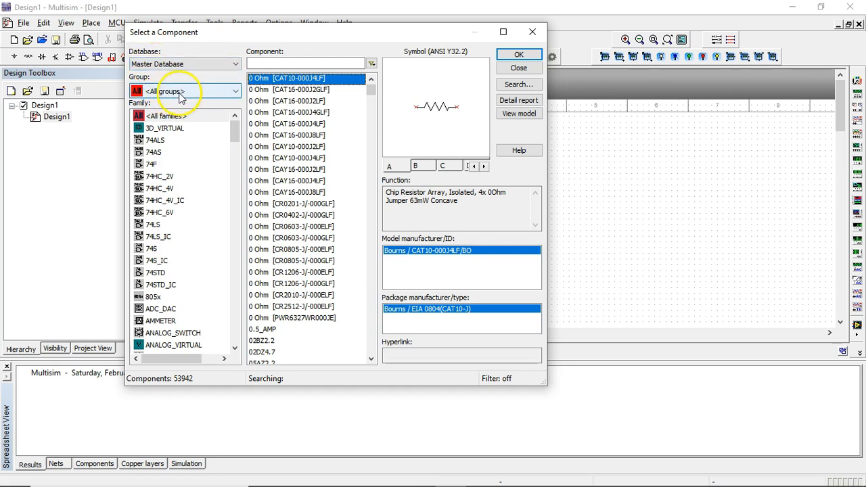
Browse the component families and look through the parts in the DIODE family
scroll(189, 252, "down", 4)
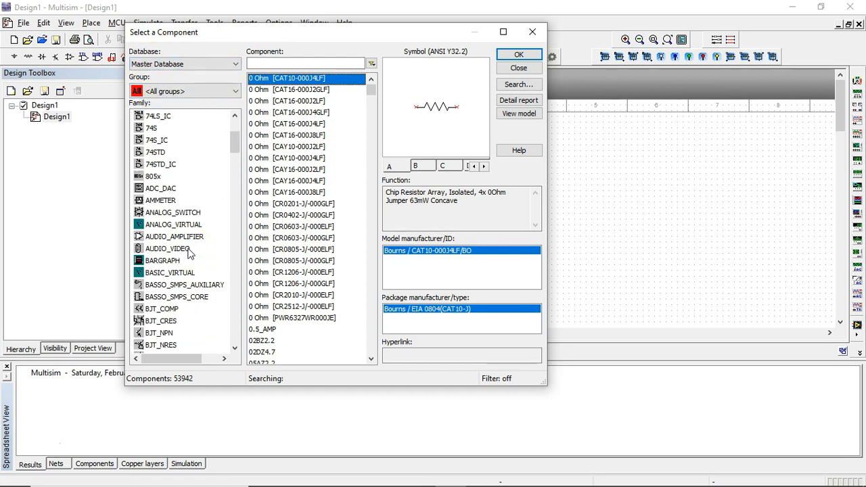
scroll(189, 252, "down", 10)
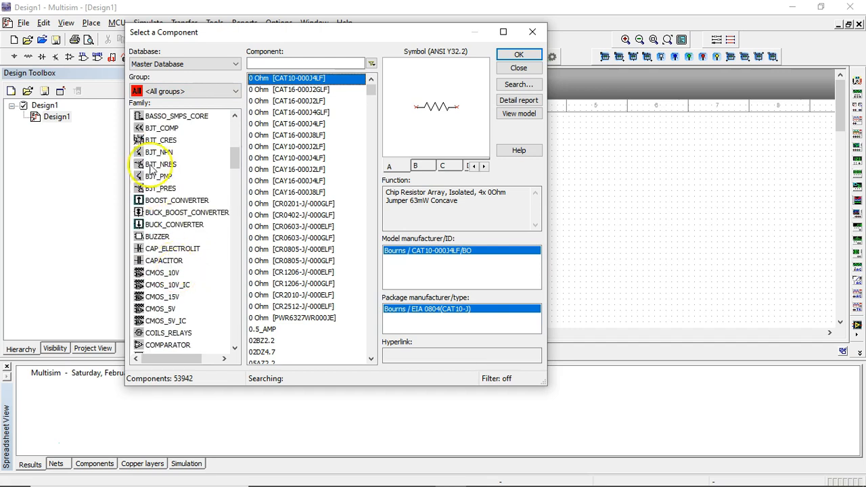
scroll(169, 260, "down", 2)
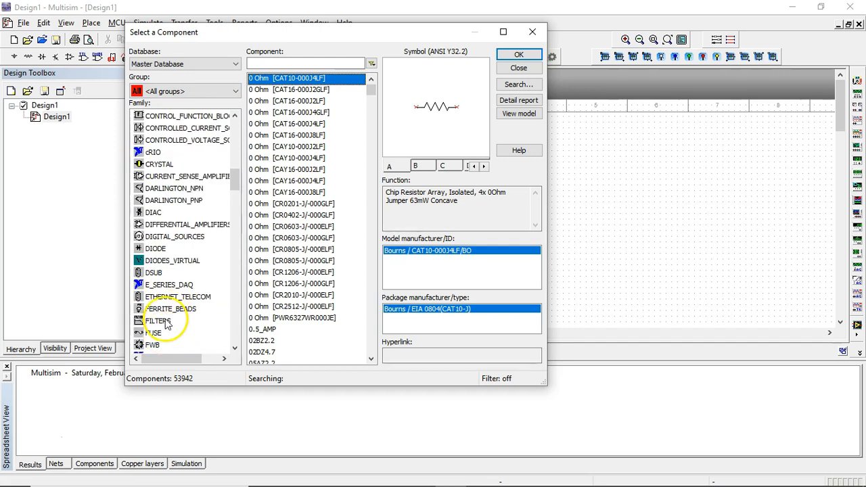
left_click(155, 249)
scroll(286, 263, "down", 20)
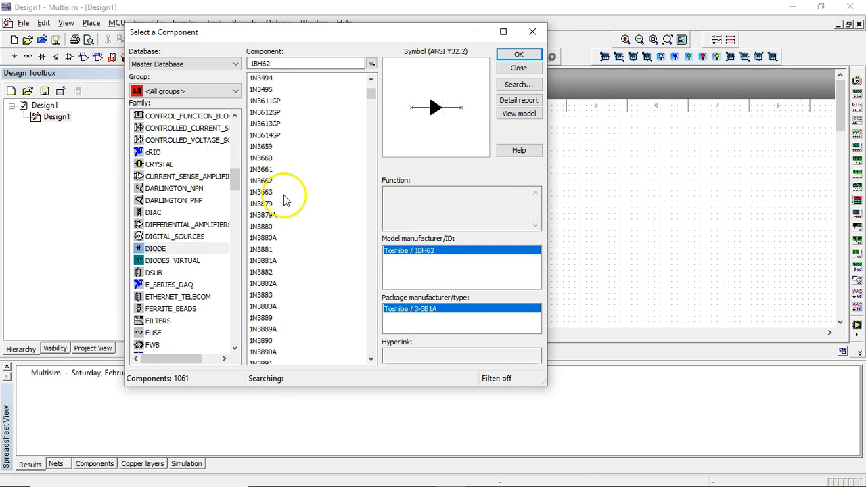
left_click_drag(371, 118, 393, 364)
scroll(203, 318, "down", 5)
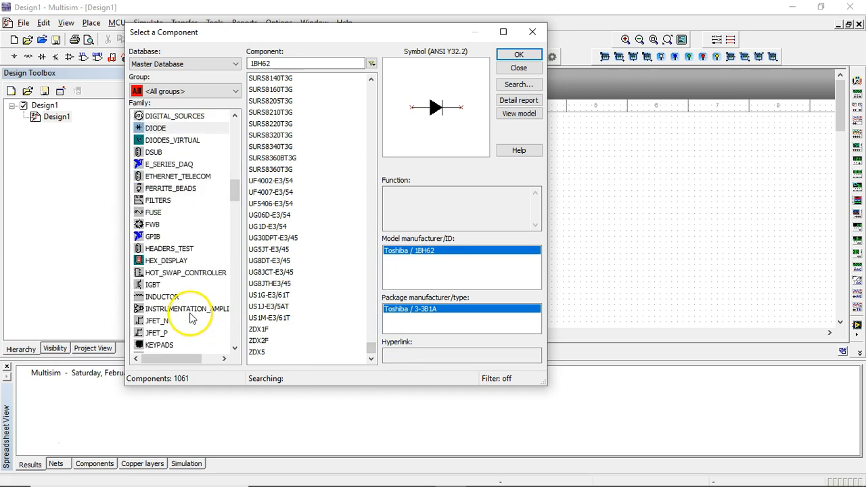
View the INDUCTOR and LAMP families, and return the family selection to all families
left_click(166, 237)
scroll(187, 277, "down", 5)
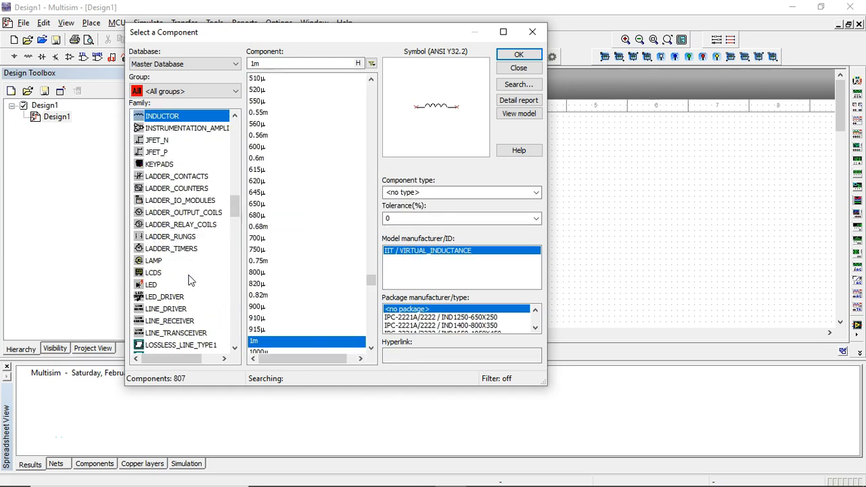
left_click(153, 201)
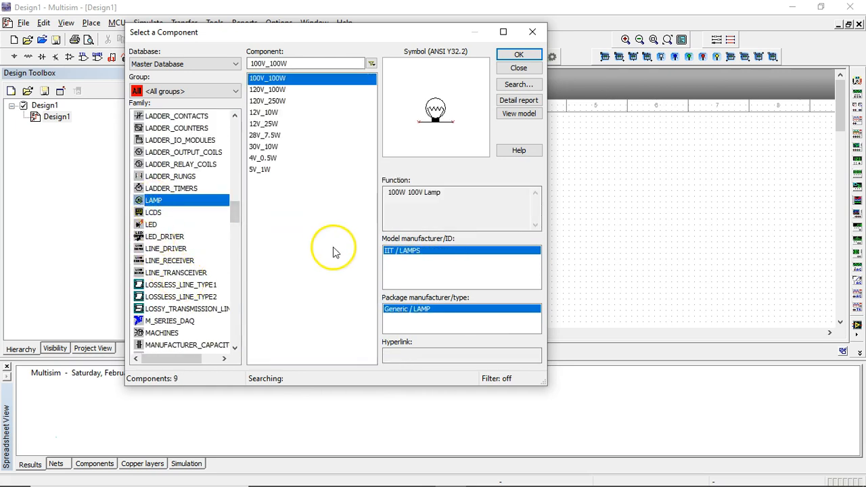
scroll(173, 258, "up", 15)
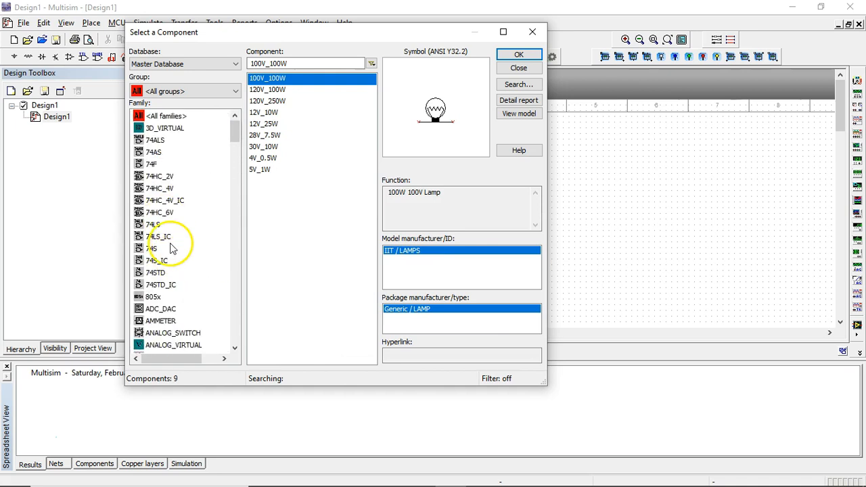
left_click(166, 116)
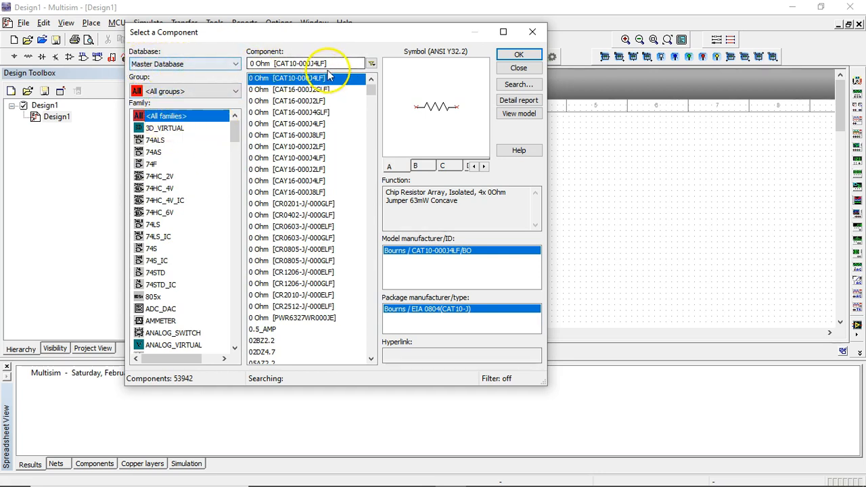
Search the components for RESISTOR and preview Resistor1_1.0k, Resistor2_4.7k, Resistor3_680 and RESISTOR_RATED
left_click(250, 64)
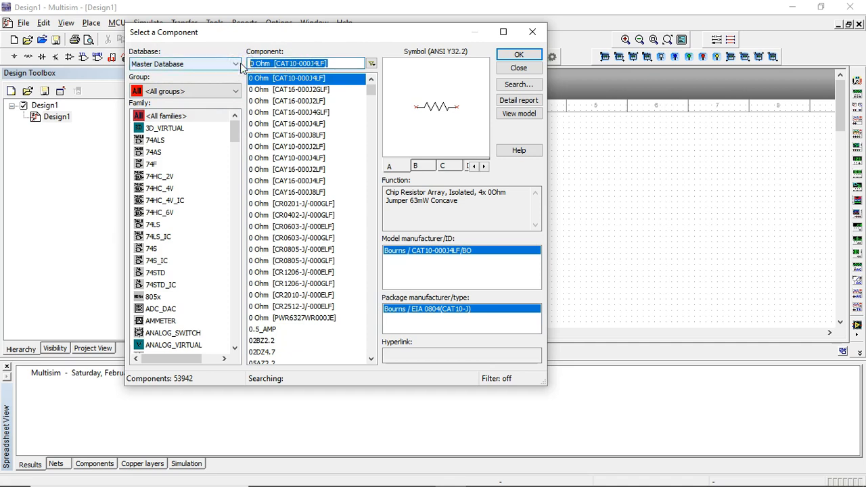
type("RESISTOR")
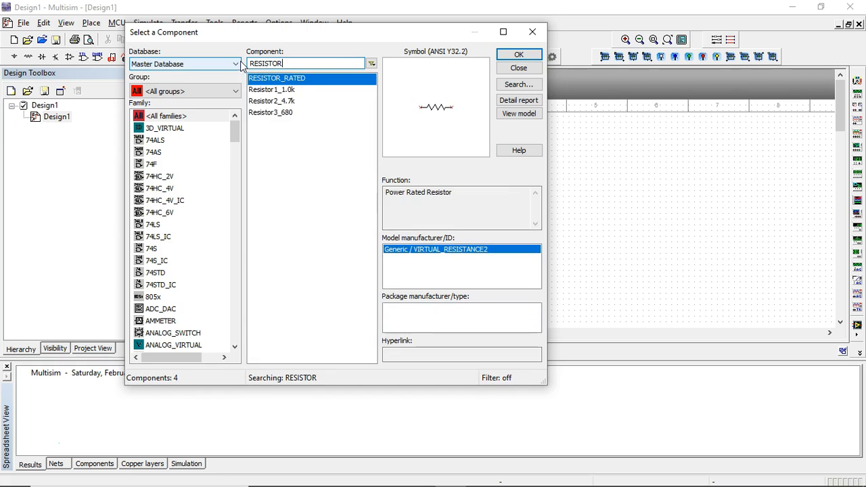
left_click(280, 113)
left_click(274, 90)
left_click(273, 100)
left_click(272, 113)
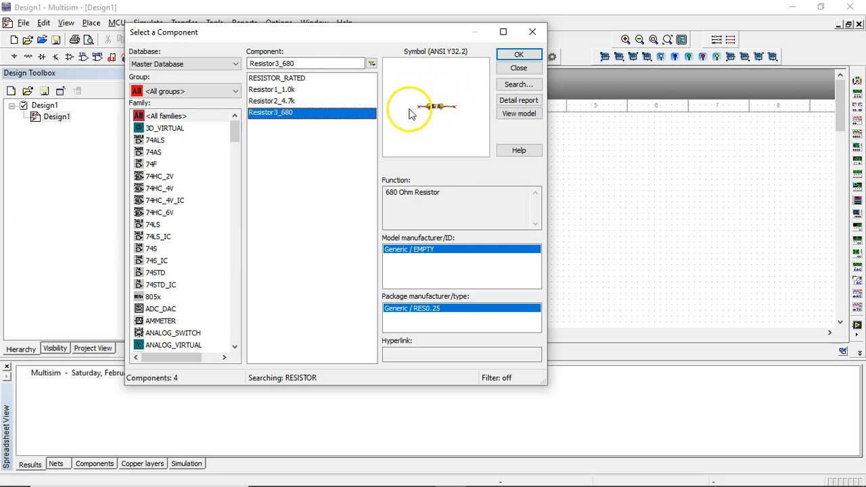
left_click(289, 78)
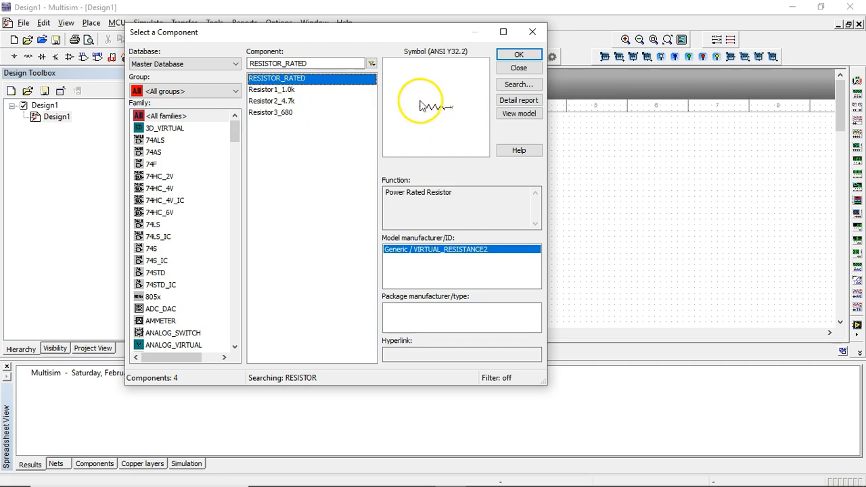
Search the components for dc and examine DCD_HEX_BLUE and the functions of DCD_3TO8 and DCD_2TO4
double_click(323, 63)
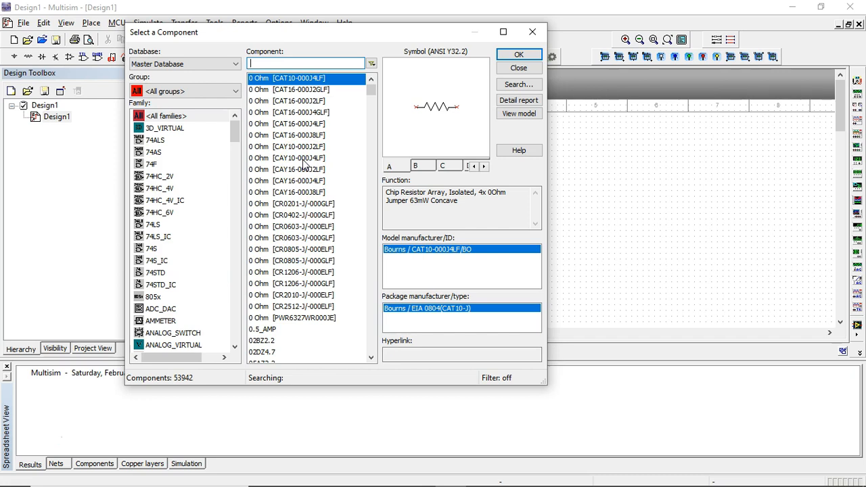
type("dc")
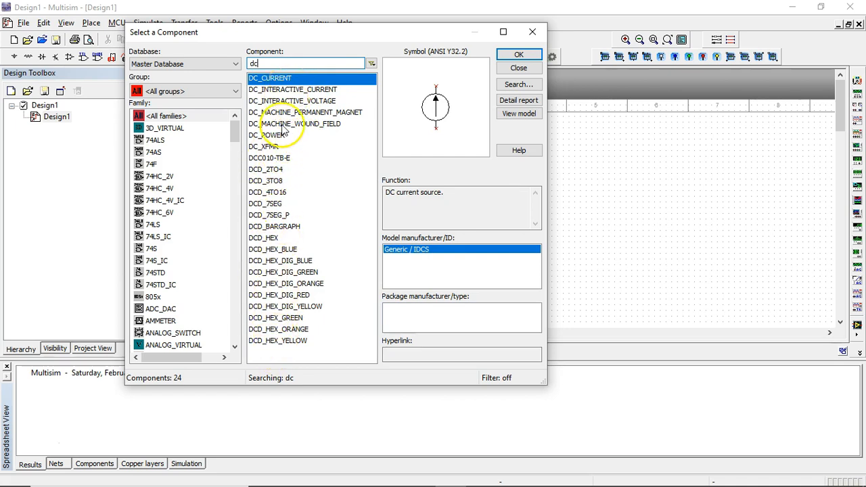
left_click(274, 249)
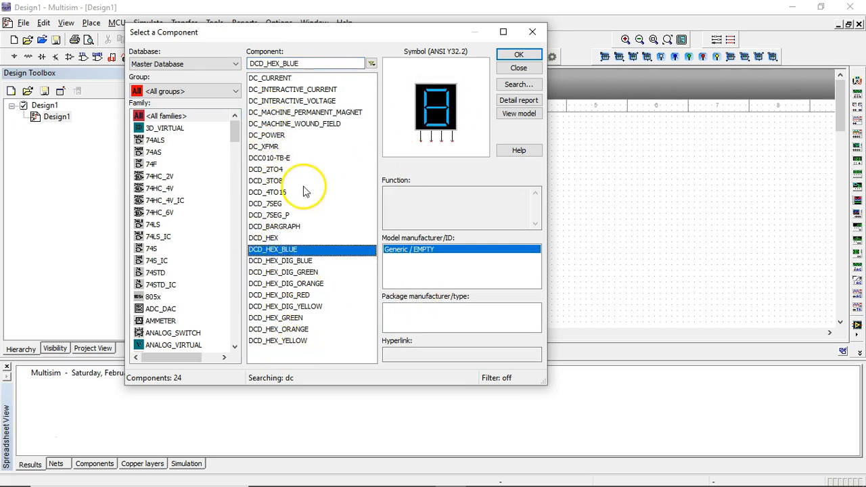
left_click(268, 181)
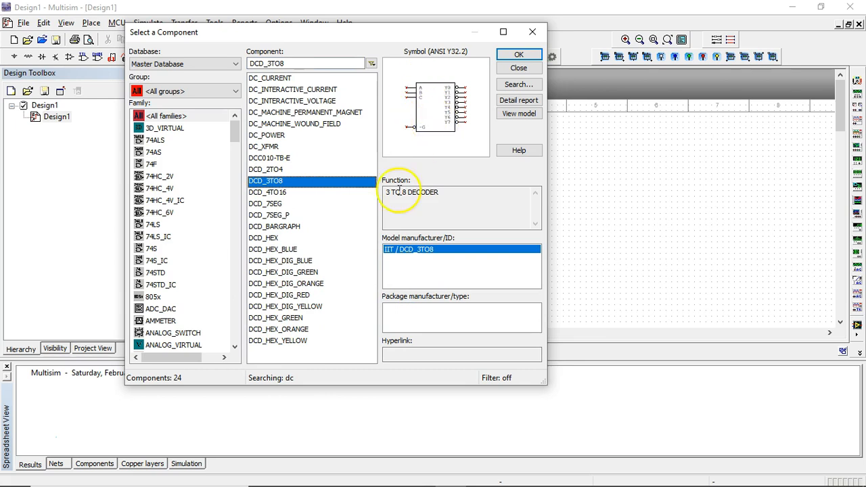
left_click_drag(455, 196, 372, 193)
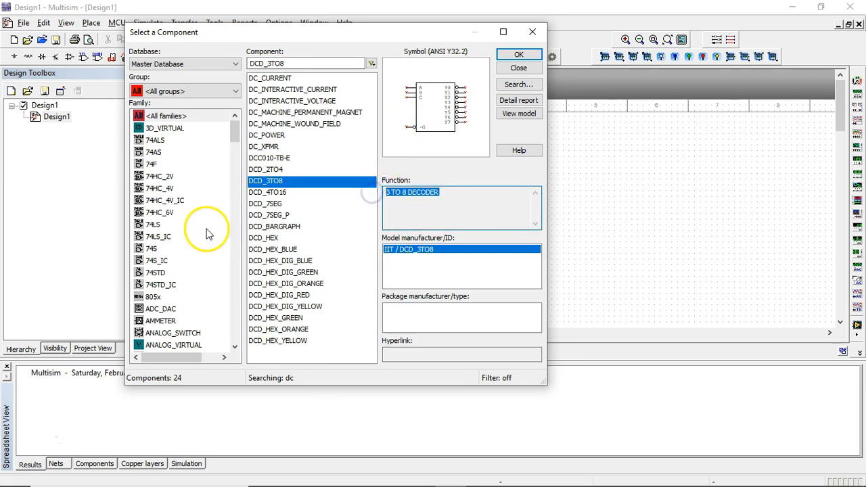
left_click(268, 169)
left_click_drag(442, 195, 376, 194)
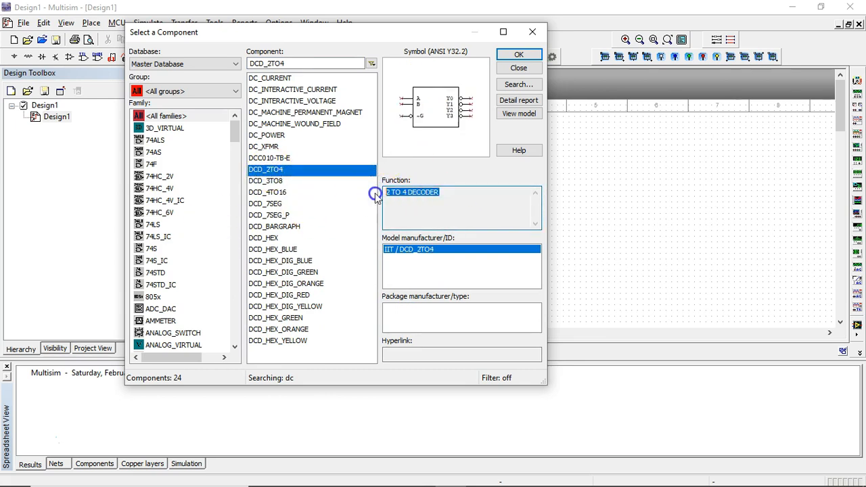
Preview the DCC010-TB-E, DC_XFMR and DC_MACHINE_WOUND_FIELD components
left_click(274, 159)
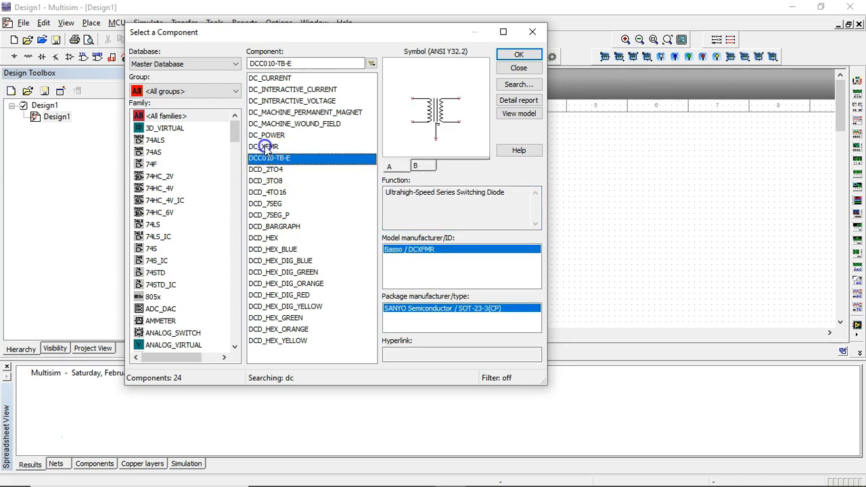
left_click(266, 147)
left_click(268, 123)
Place a DC_POWER voltage source on the sheet in column 1, near the boundary of rows B and C
left_click(275, 138)
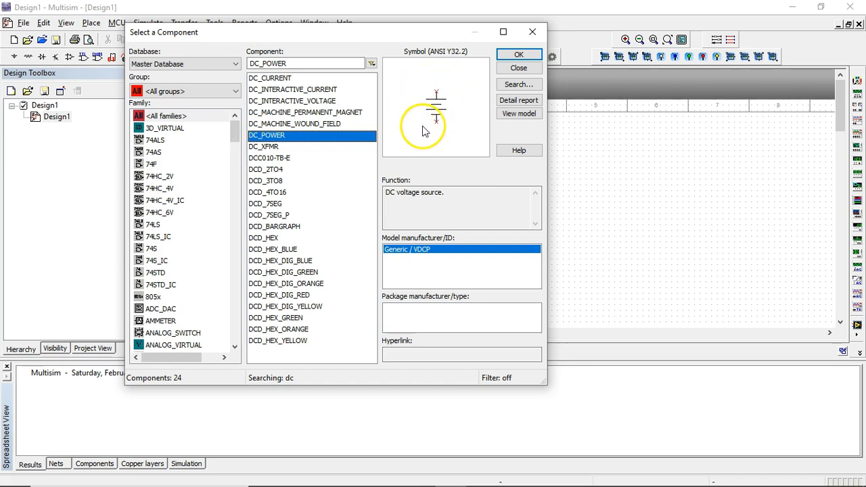
left_click(518, 54)
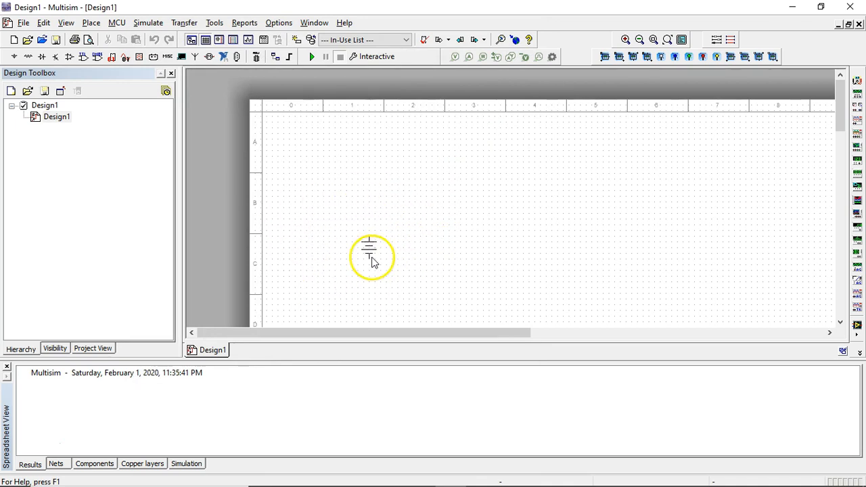
left_click(333, 241)
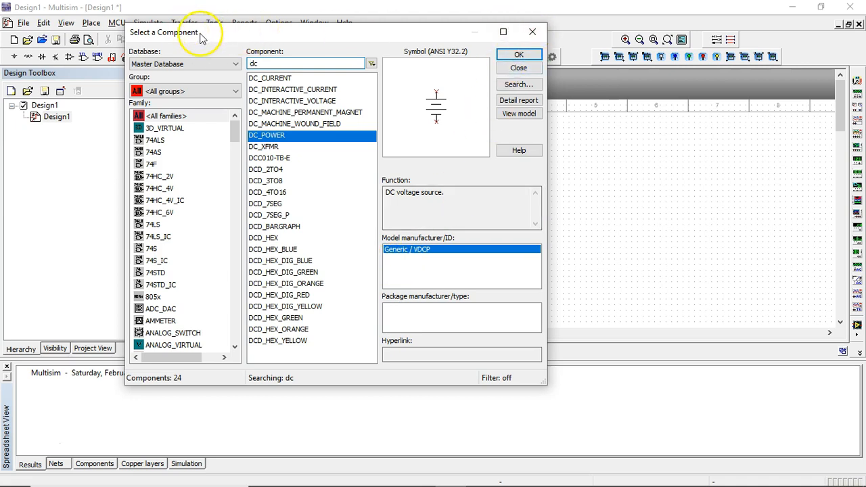
double_click(336, 139)
left_click(333, 229)
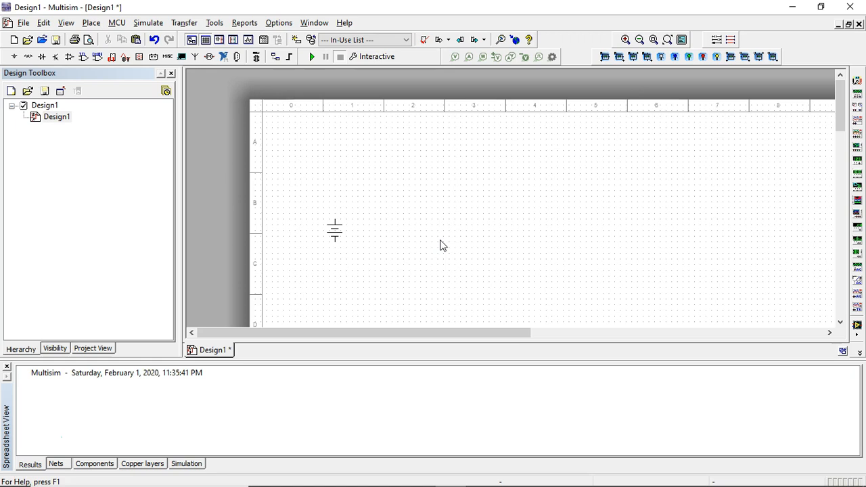
Search the components for resistor and place three RESISTOR_RATED parts stacked vertically in row B, at the start of column 2
key("ctrl+w")
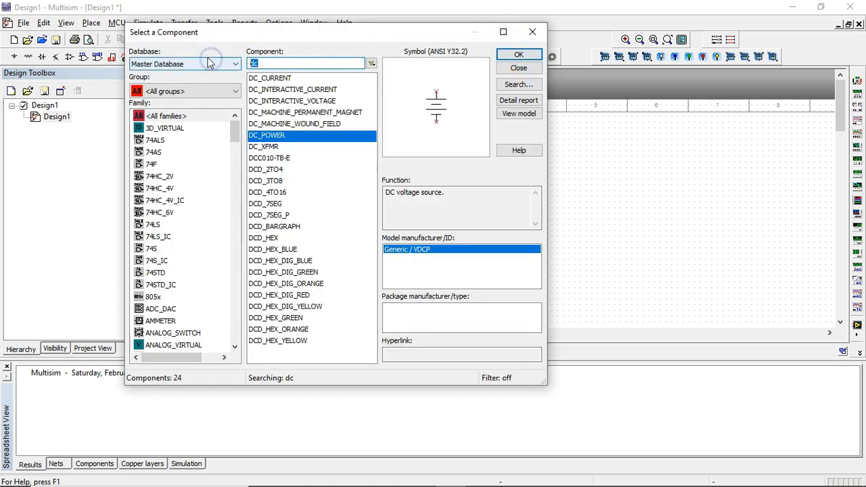
type("resistor")
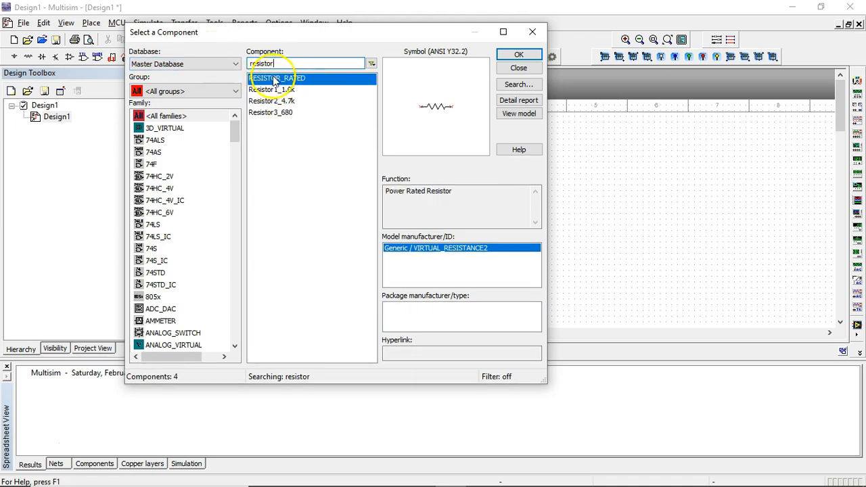
double_click(293, 81)
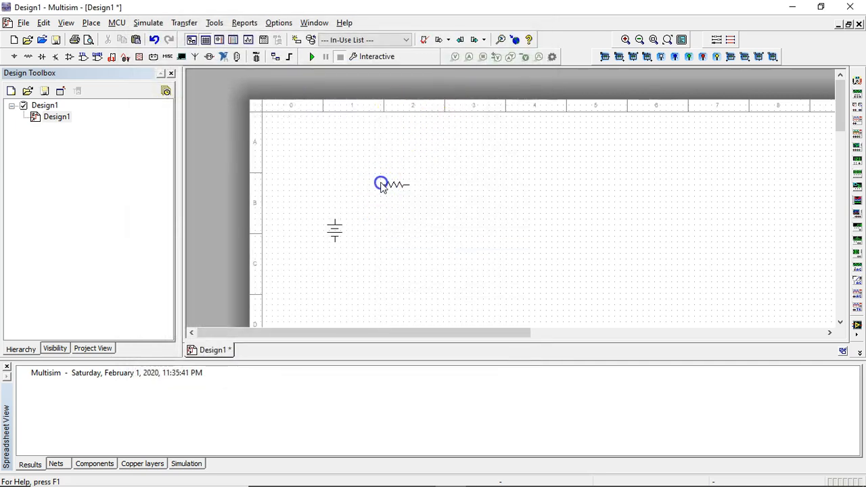
left_click(381, 187)
double_click(333, 78)
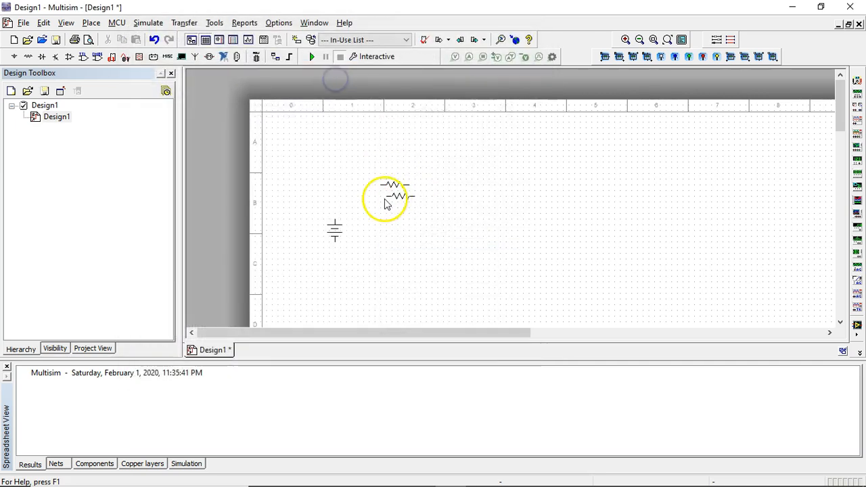
left_click(382, 202)
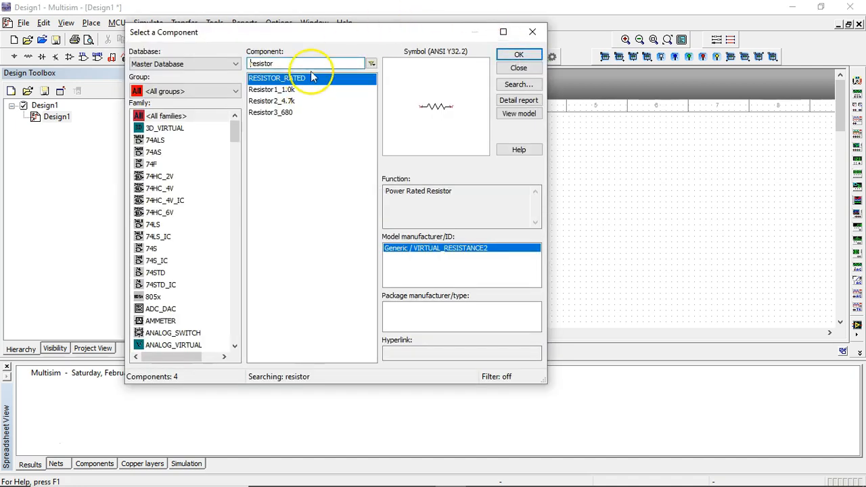
double_click(305, 81)
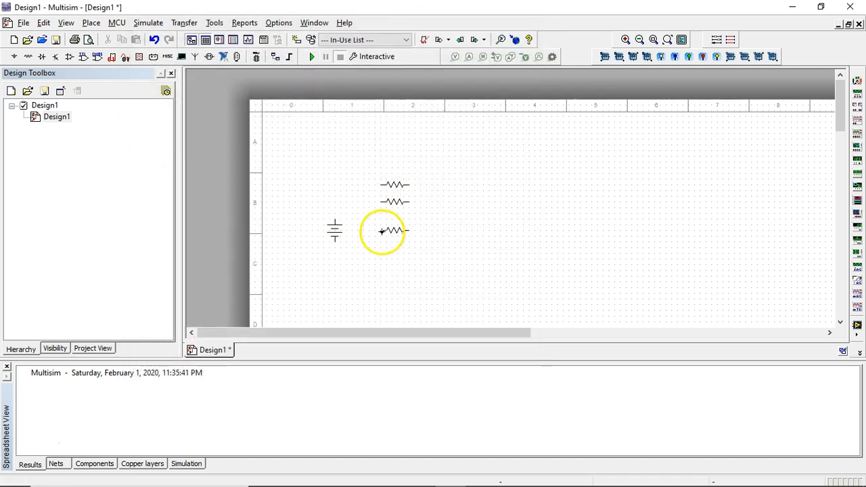
left_click(381, 218)
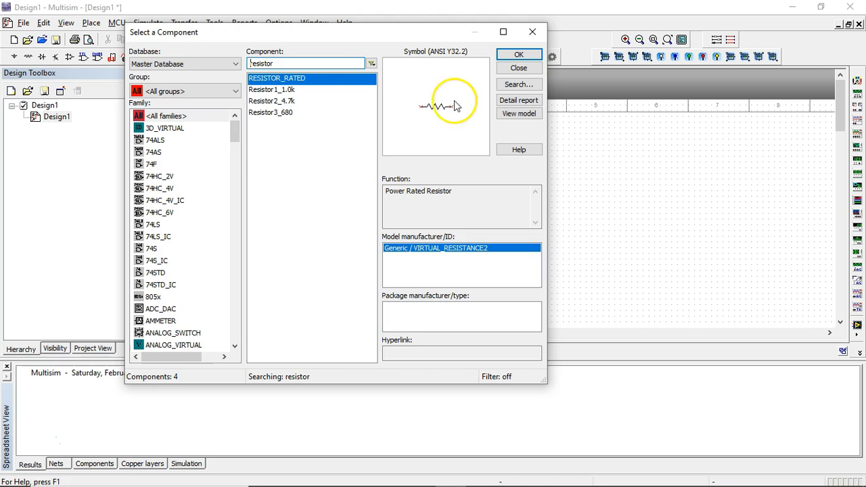
key("Escape")
Try moving the uppermost resistor across to column 4, and return it to the top of the resistor stack
left_click(396, 186)
left_click_drag(400, 188, 516, 176)
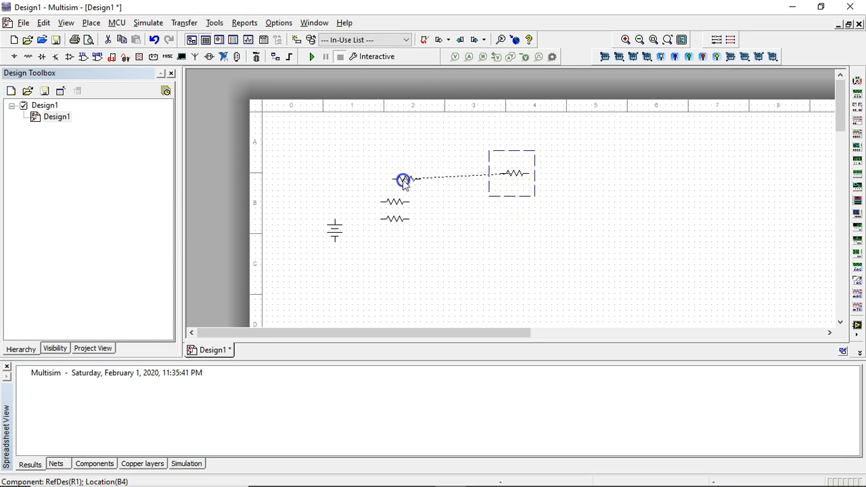
left_click_drag(390, 187, 388, 185)
left_click(467, 200)
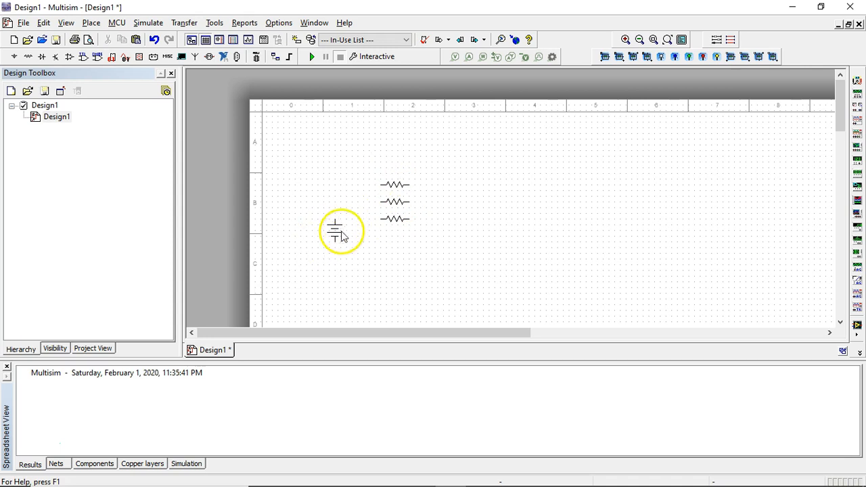
Move the uppermost resistor up into row A and set its resistance to 330 Ω
left_click(396, 184)
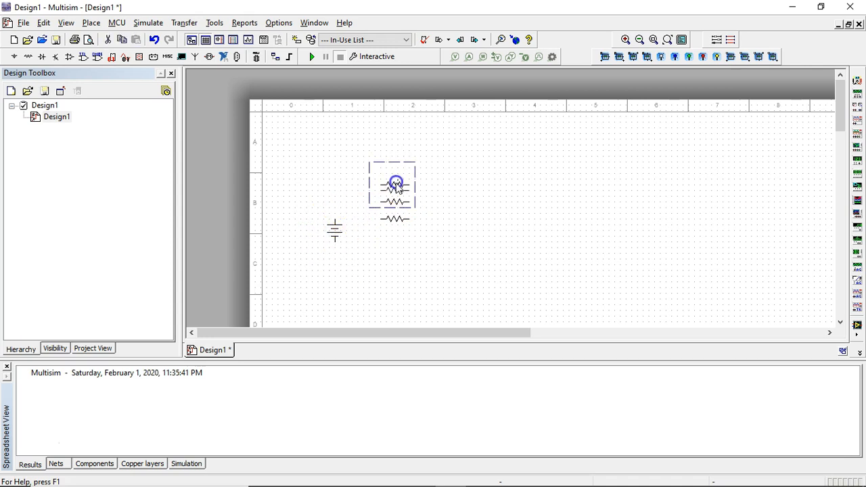
left_click_drag(396, 186, 397, 147)
double_click(397, 147)
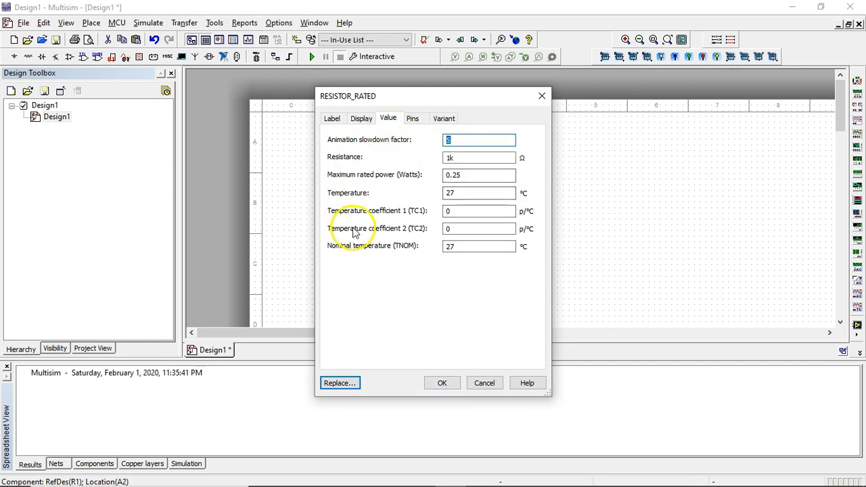
double_click(453, 158)
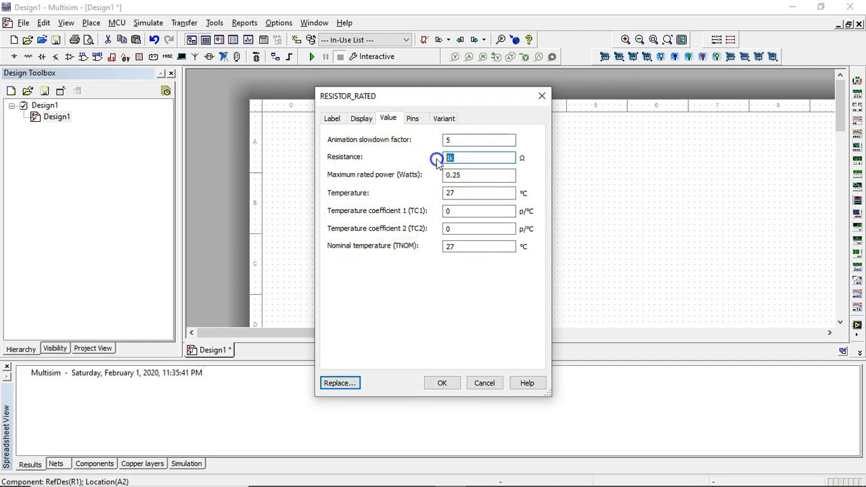
left_click_drag(469, 157, 451, 158)
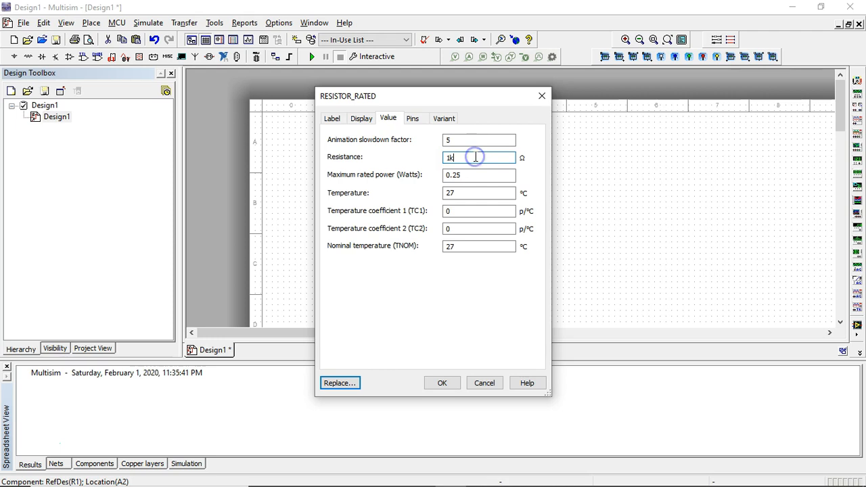
left_click_drag(479, 163, 374, 161)
type("330")
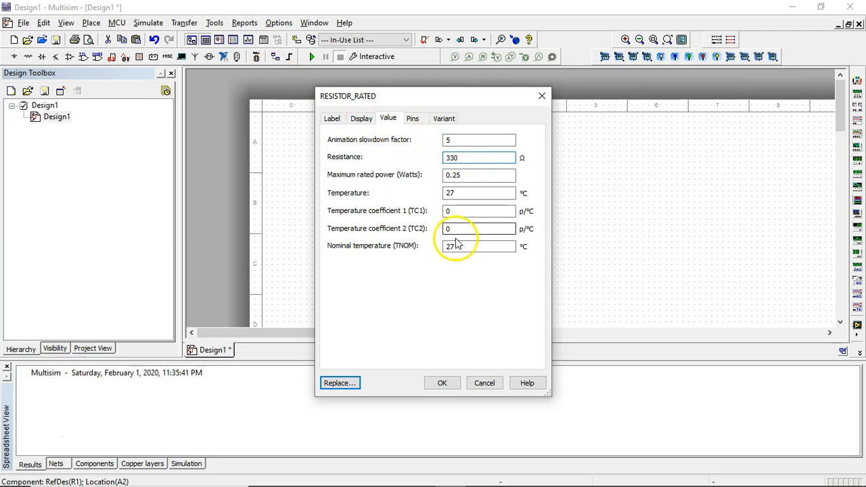
left_click(444, 383)
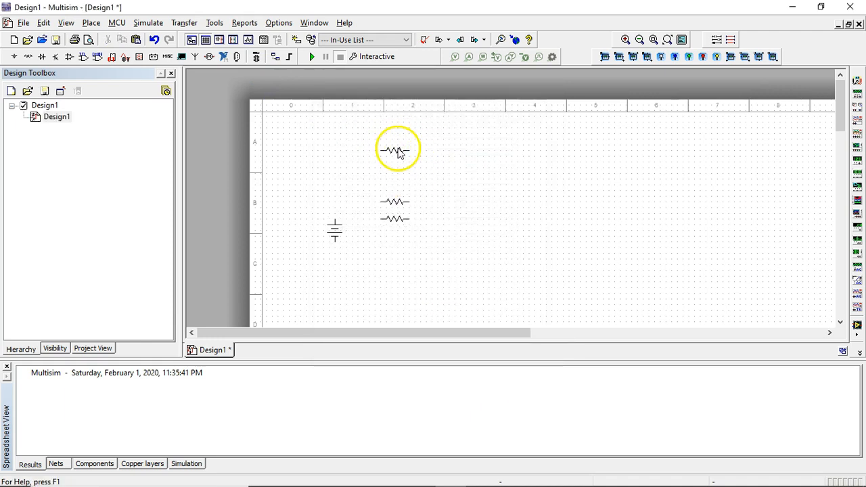
Switch the 330 Ω resistor's display to component specific visibility settings
double_click(396, 155)
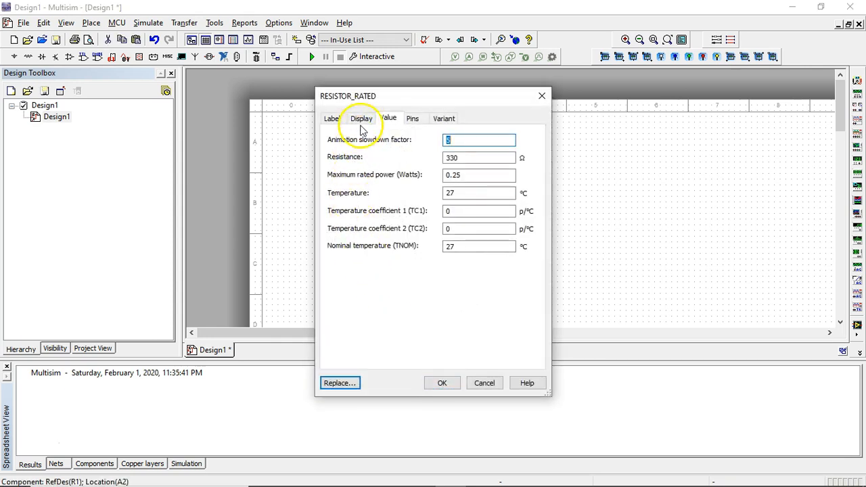
left_click(362, 128)
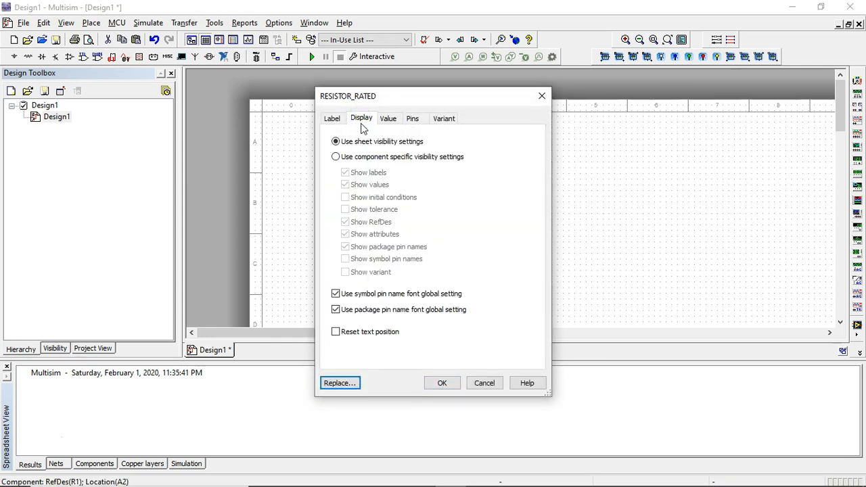
left_click(359, 157)
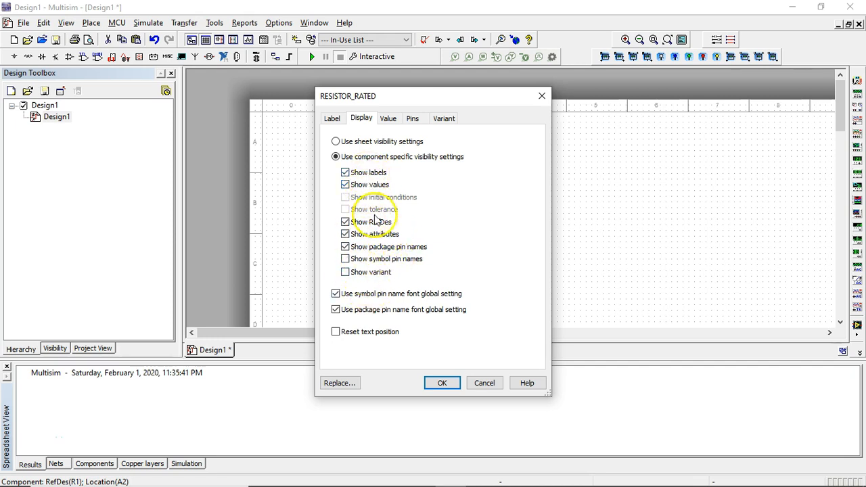
left_click(442, 383)
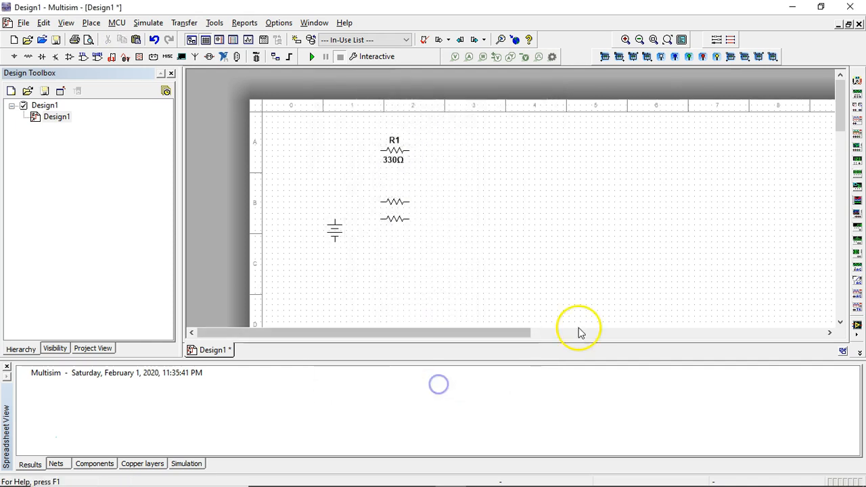
left_click_drag(412, 164, 363, 126)
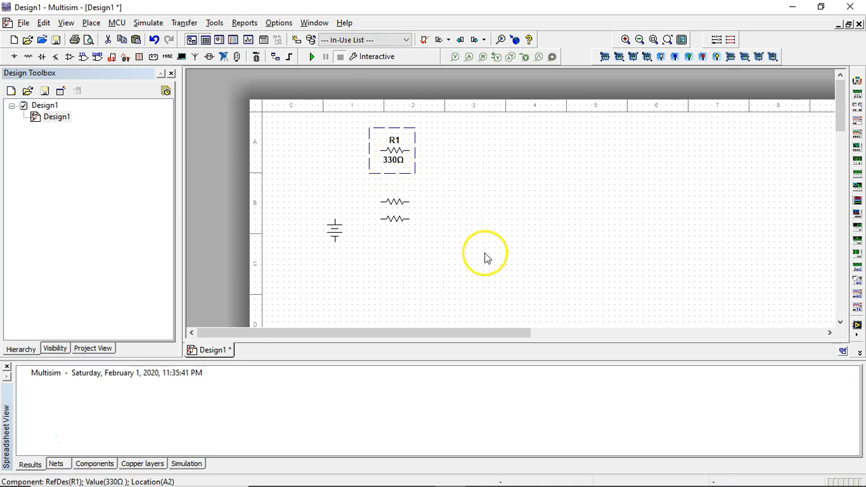
left_click(430, 206)
Apply component specific visibility settings to both of the remaining resistors in row B
double_click(404, 209)
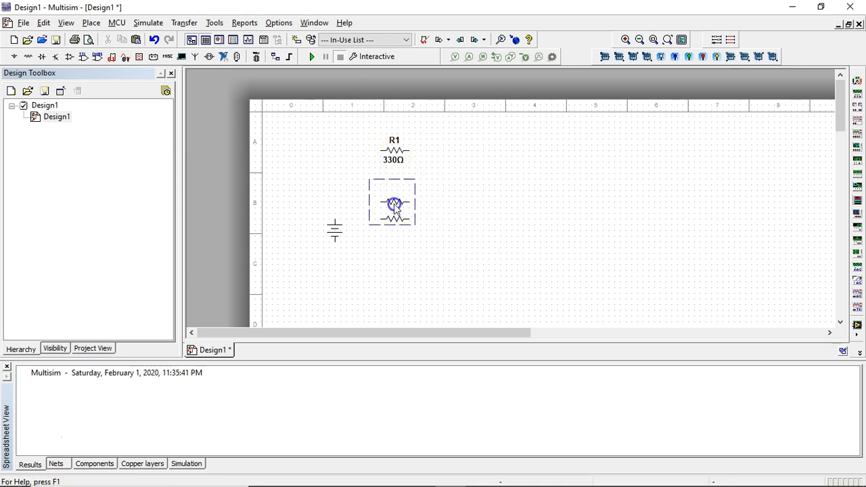
left_click(357, 157)
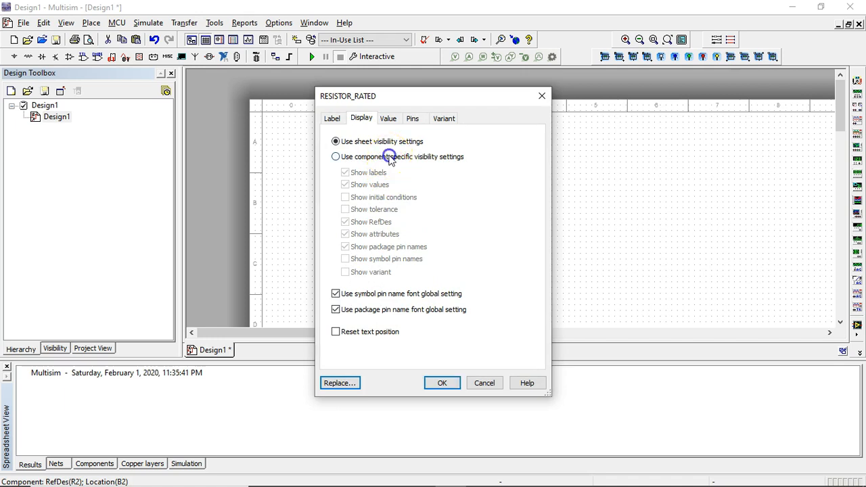
left_click(442, 383)
left_click(390, 224)
double_click(389, 223)
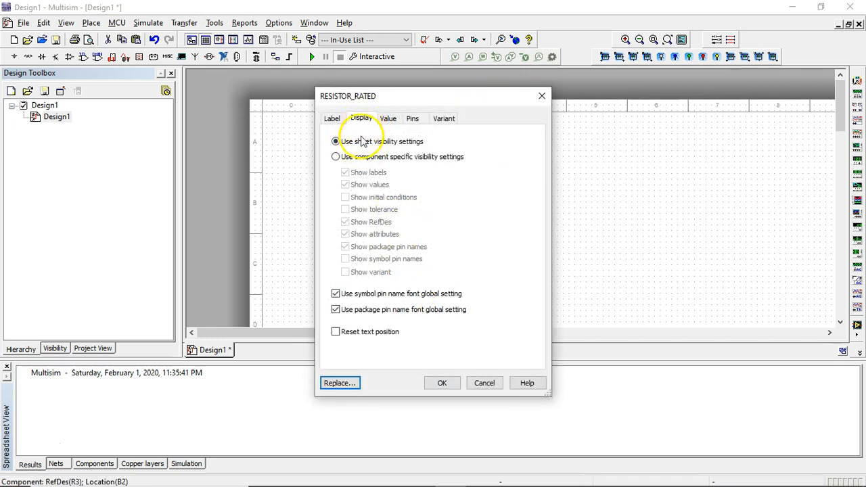
left_click(348, 157)
left_click(442, 383)
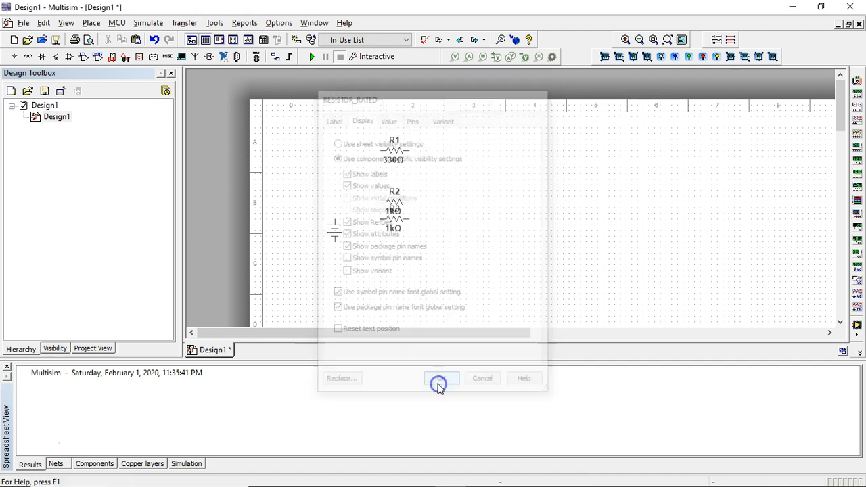
Move resistor R3 straight down into row C, clear of R2's labels
left_click_drag(389, 223, 390, 257)
left_click_drag(450, 293, 358, 116)
left_click(479, 197)
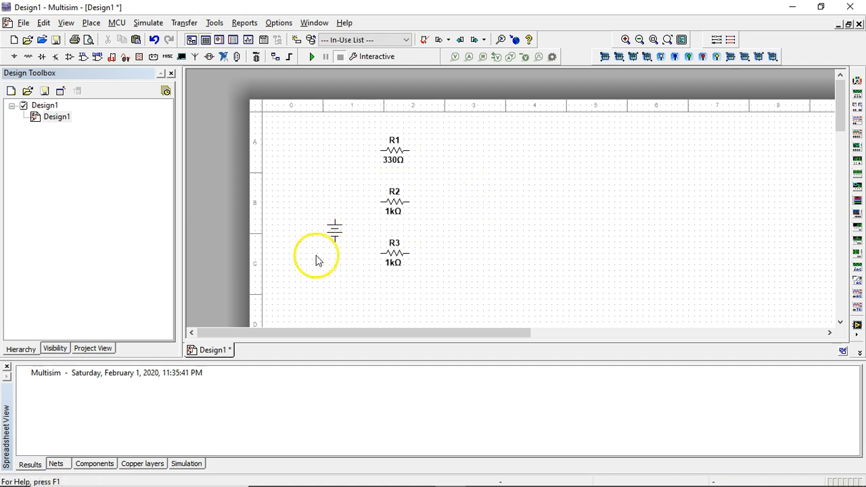
Switch the DC voltage source's display to component specific visibility settings
double_click(334, 231)
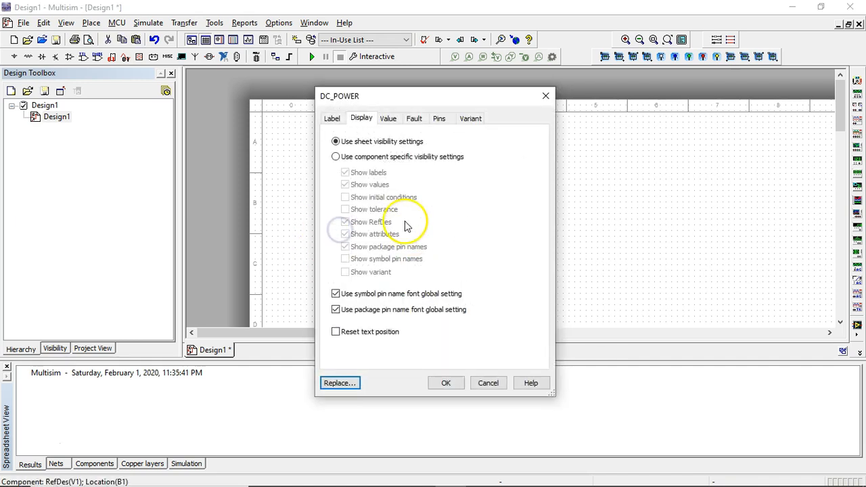
left_click(343, 156)
left_click(450, 384)
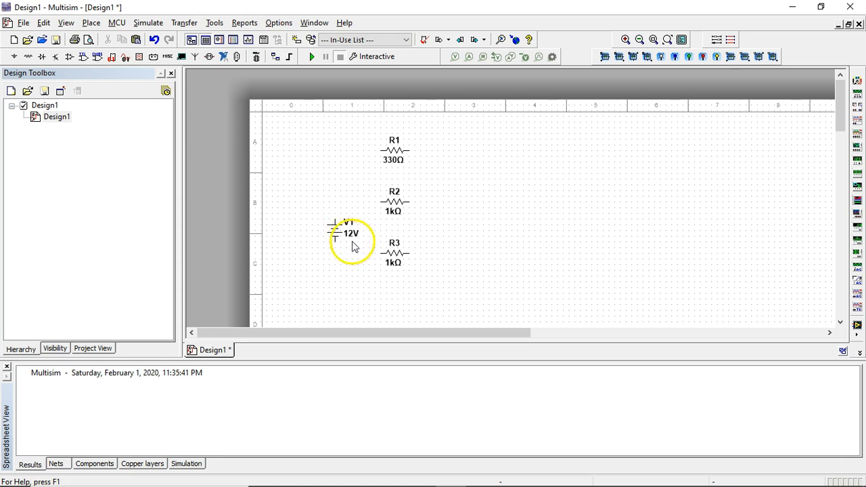
Review the voltage value in the DC source's properties and accept the settings
double_click(334, 231)
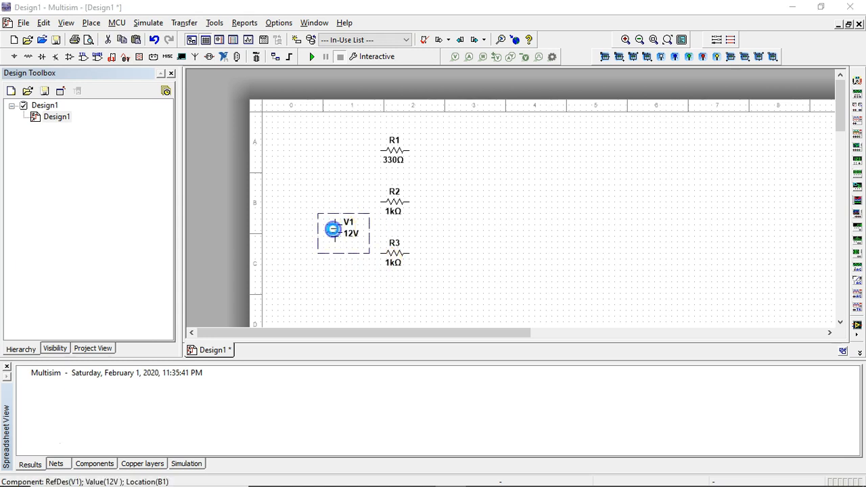
left_click(394, 119)
double_click(460, 140)
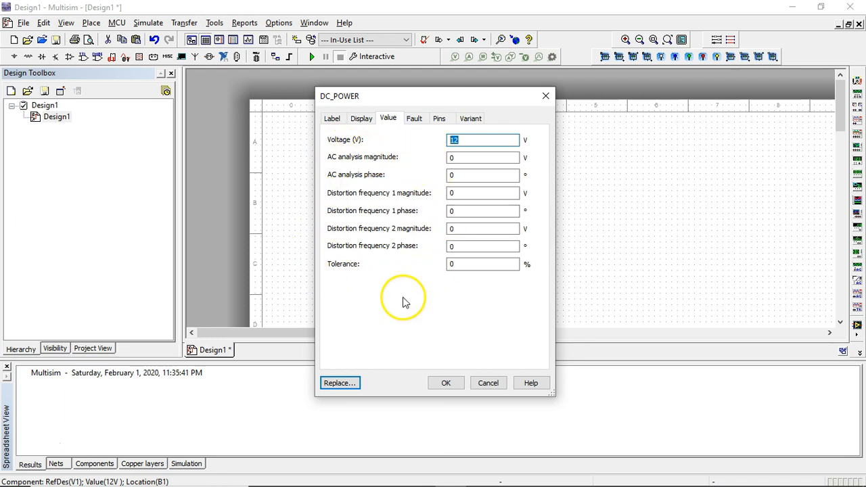
key("Return")
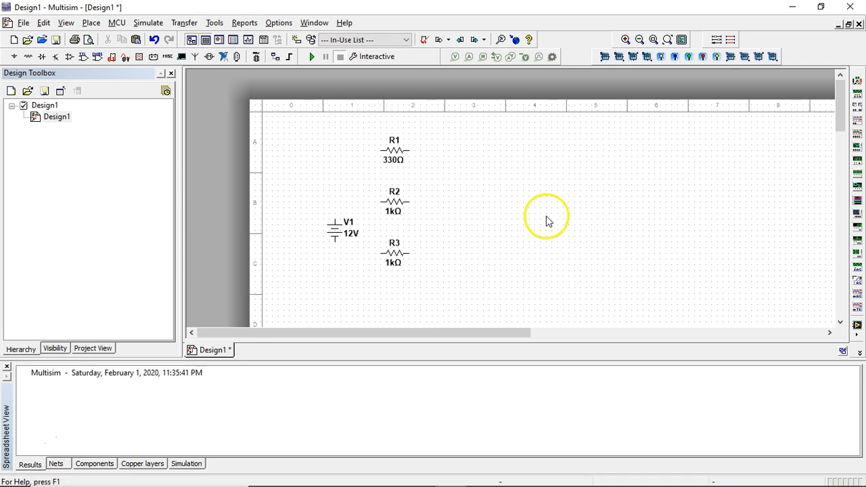
Search the components for ground and place a GROUND symbol below the DC source in column 1, near the boundary of rows C and D
key("ctrl+w")
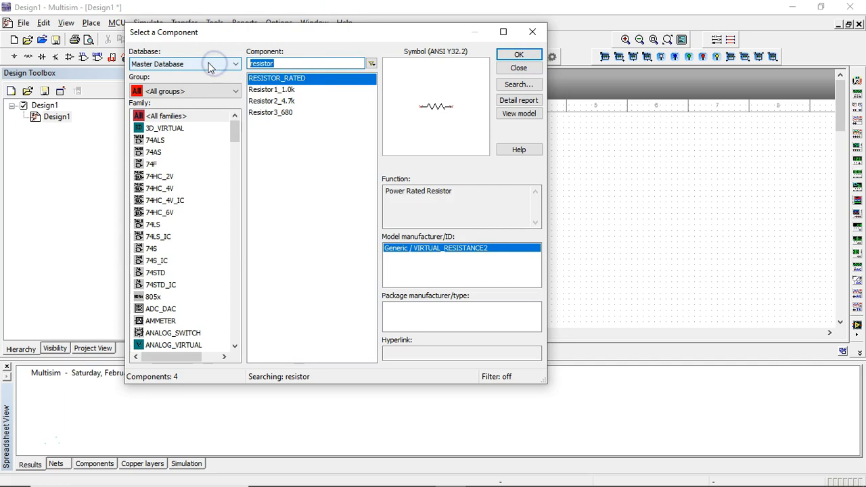
type("ground")
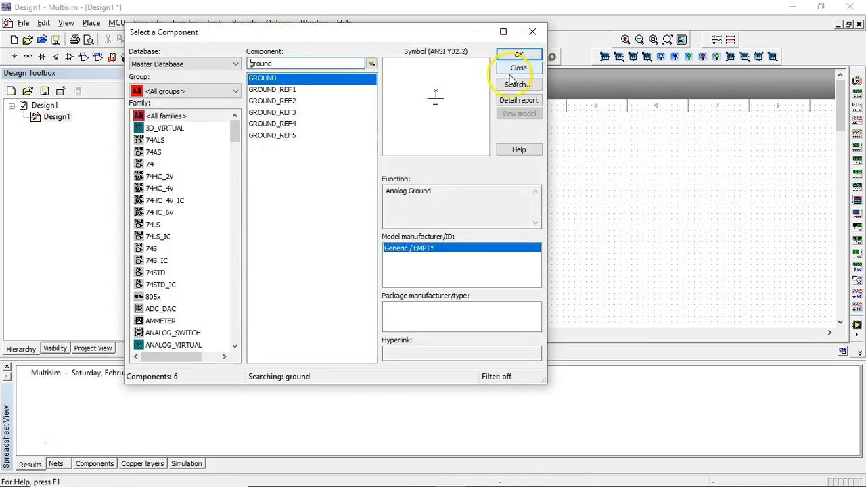
left_click(511, 73)
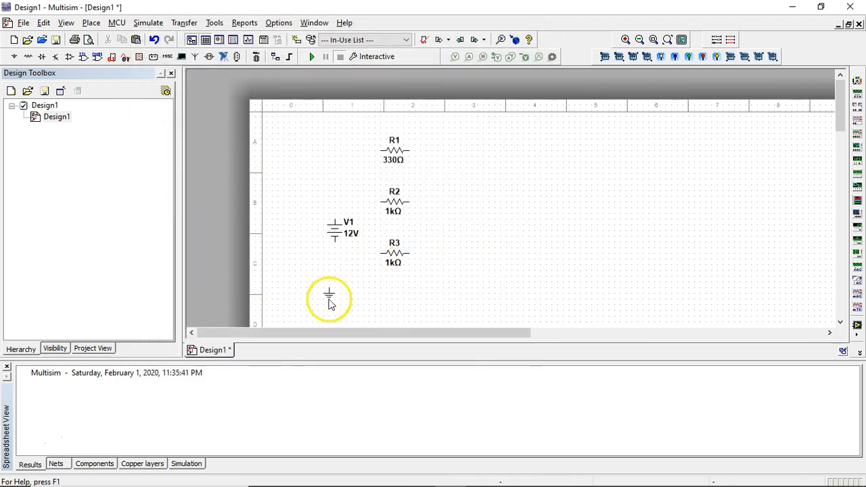
left_click(332, 303)
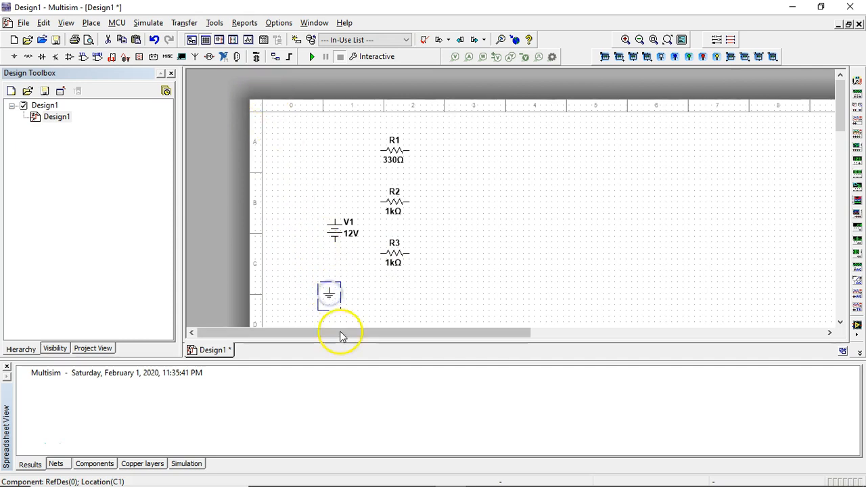
scroll(332, 298, "up", 4)
scroll(331, 298, "down", 2)
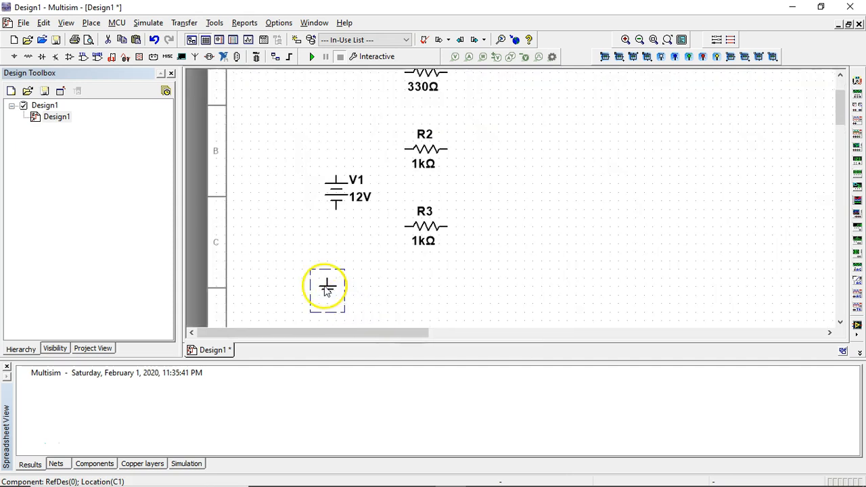
Move resistor R2 straight across into column 3 of row B and rotate it 90° clockwise
scroll(371, 271, "down", 1)
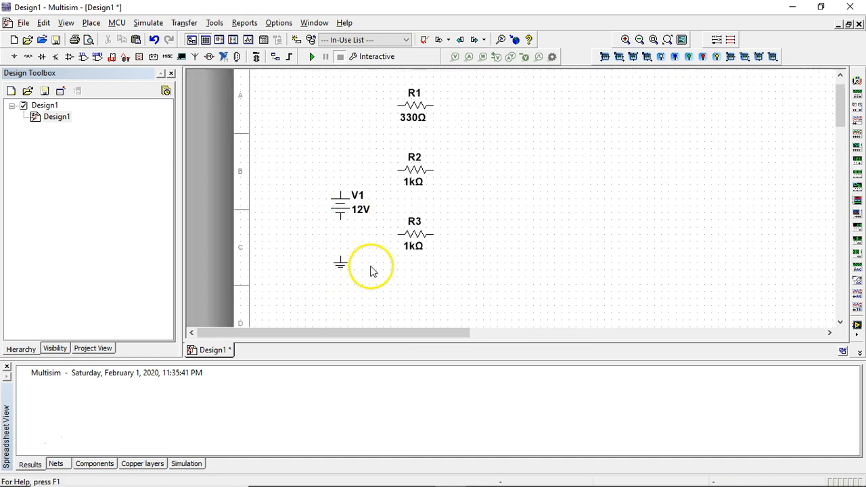
mouse_move(422, 218)
left_mouse_down()
mouse_move(426, 225)
mouse_move(422, 211)
left_mouse_up()
left_click_drag(384, 185, 486, 186)
left_click(510, 250)
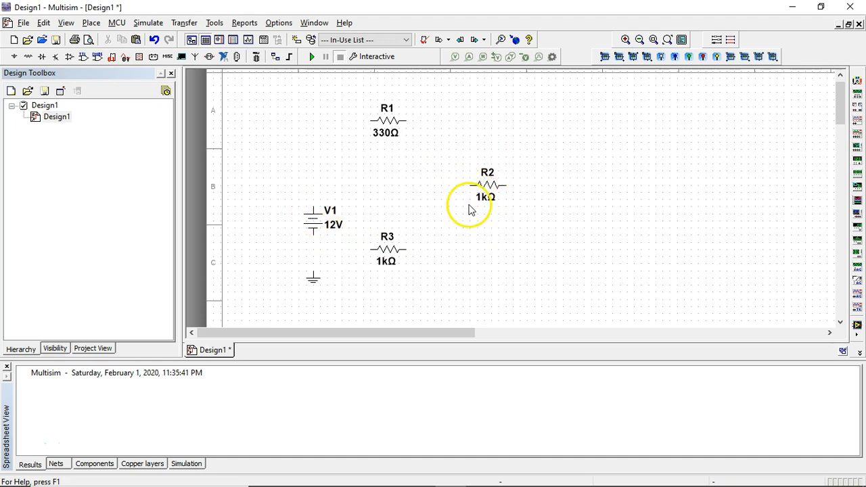
right_click(485, 187)
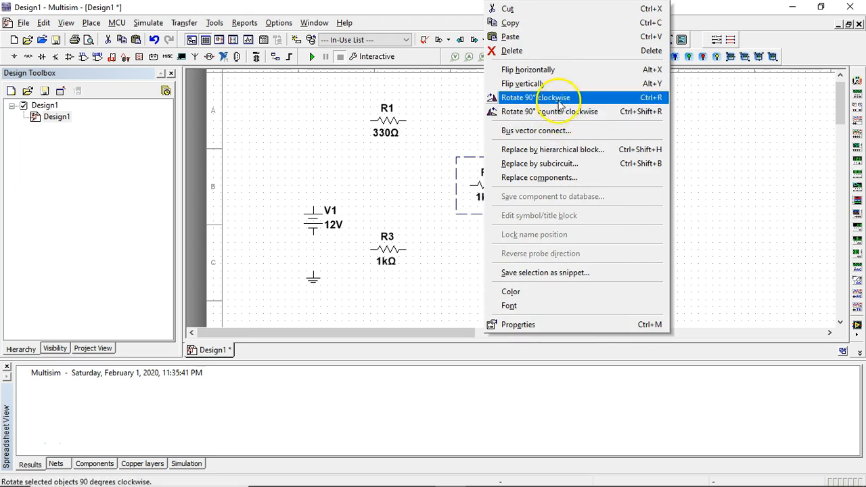
left_click(556, 99)
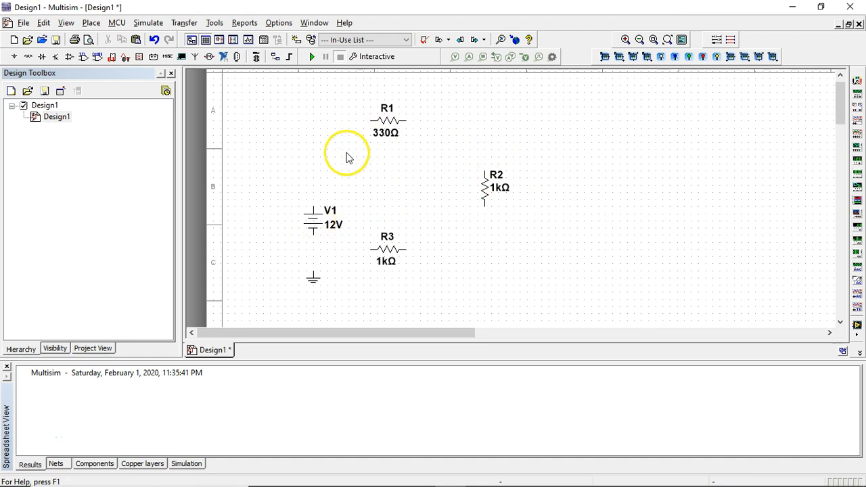
Move the DC source up into row B beside R2 and align the ground symbol beneath it near the bottom of row C
left_click_drag(309, 223, 316, 174)
left_click(328, 247)
mouse_move(312, 277)
left_mouse_down()
mouse_move(304, 321)
mouse_move(317, 263)
left_mouse_up()
left_click(343, 304)
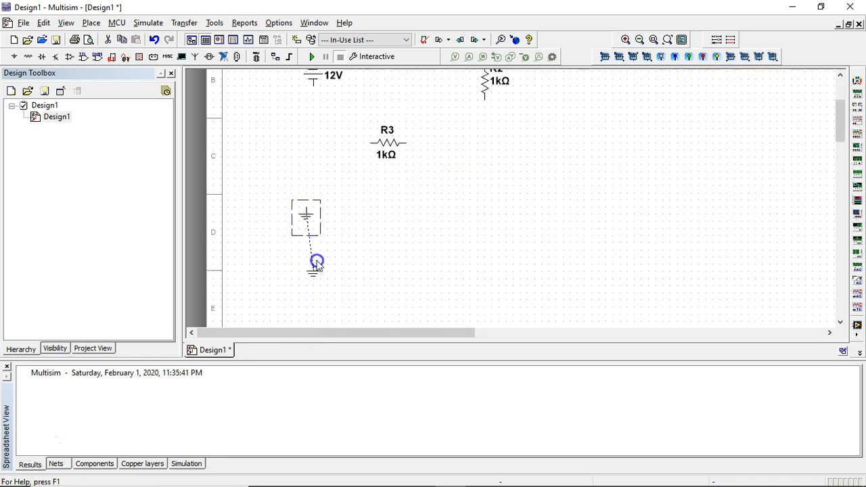
left_click_drag(322, 191, 316, 187)
scroll(433, 177, "up", 4)
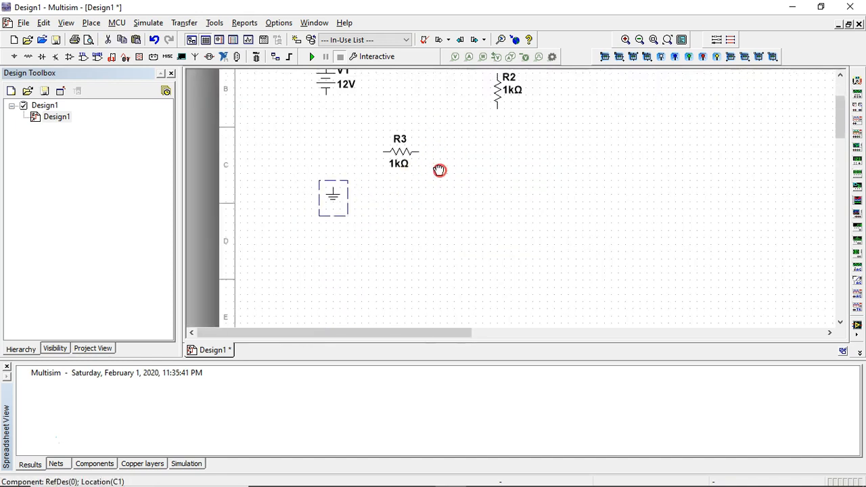
left_click_drag(321, 302, 319, 296)
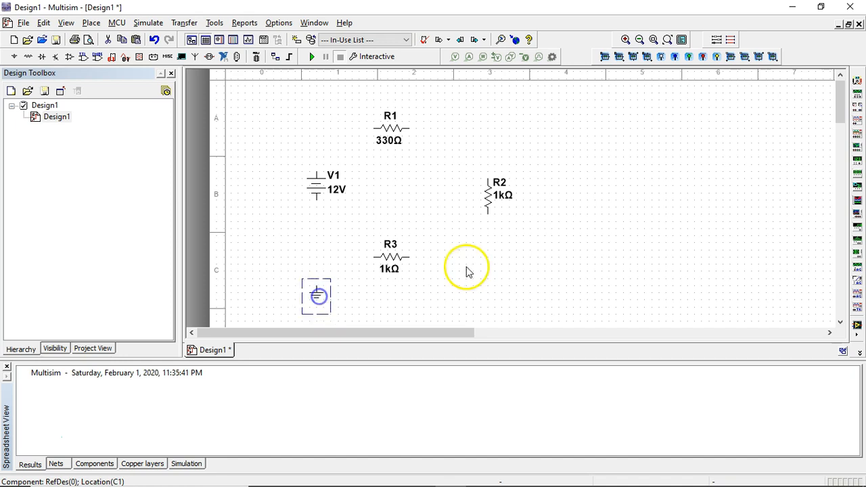
left_click(466, 270)
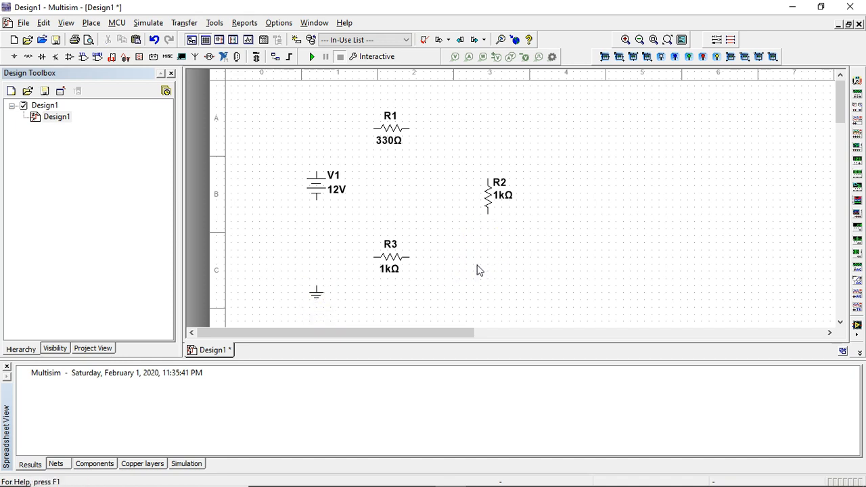
Shift the vertical resistor R2 sideways into column 2, closer to R1 and R3
left_click_drag(539, 243, 478, 149)
left_click_drag(489, 194, 439, 194)
left_click(556, 204)
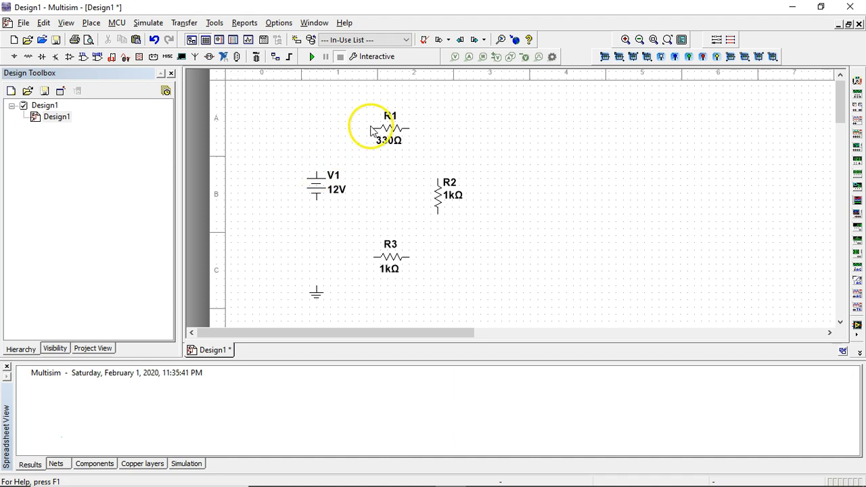
Wire the DC source's upper terminal to R1's near end, and R1's other end to R2's upper terminal
left_click(316, 169)
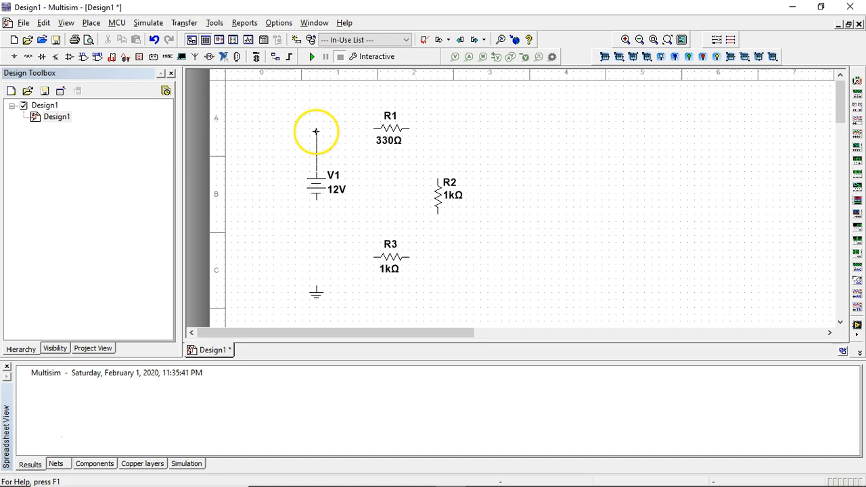
left_click(373, 128)
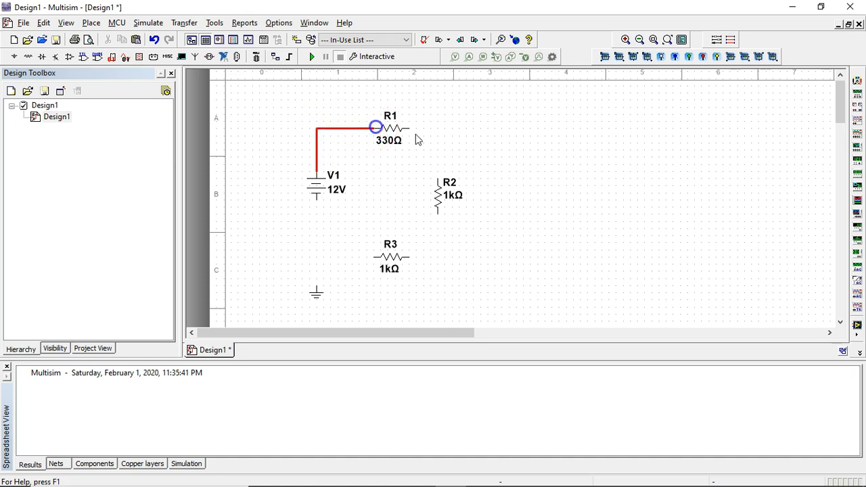
left_click(411, 128)
left_click(438, 176)
View the net properties and colour palette of the wire between R1 and R2 and leave them without changes
double_click(438, 156)
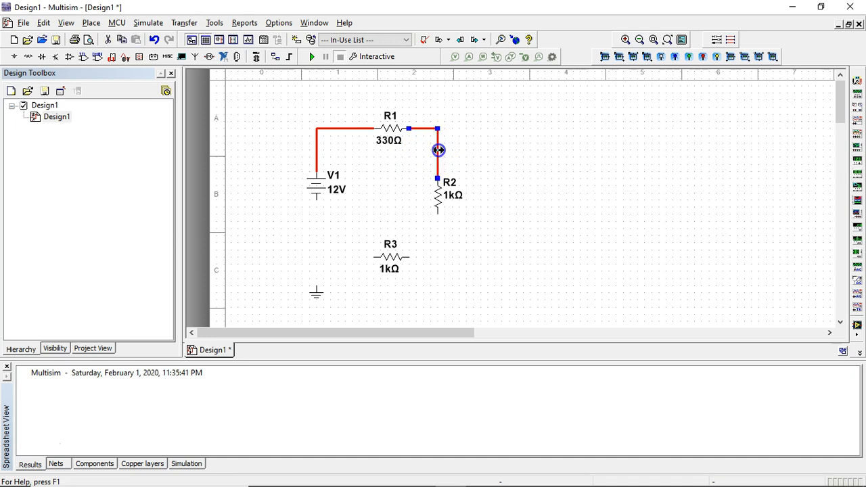
left_click(392, 195)
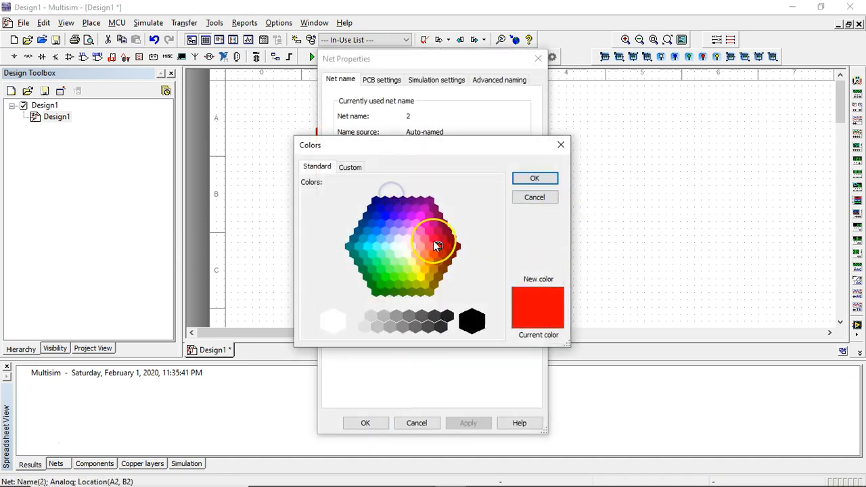
key("Escape")
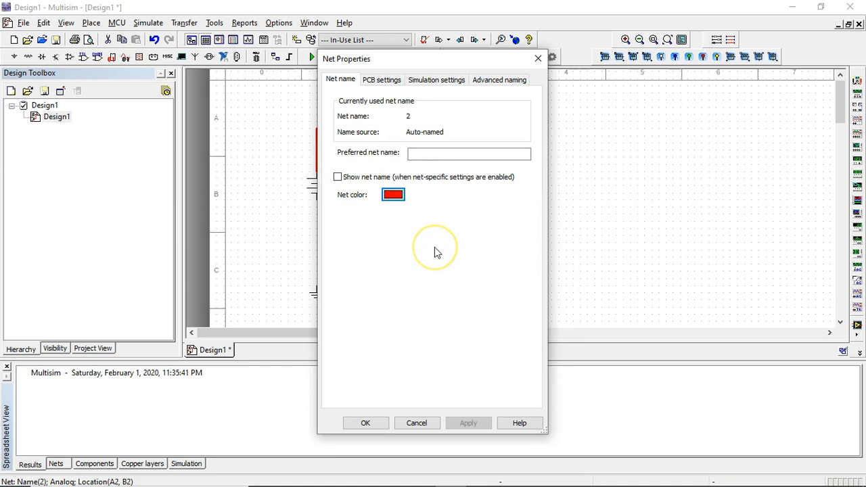
left_click(447, 283)
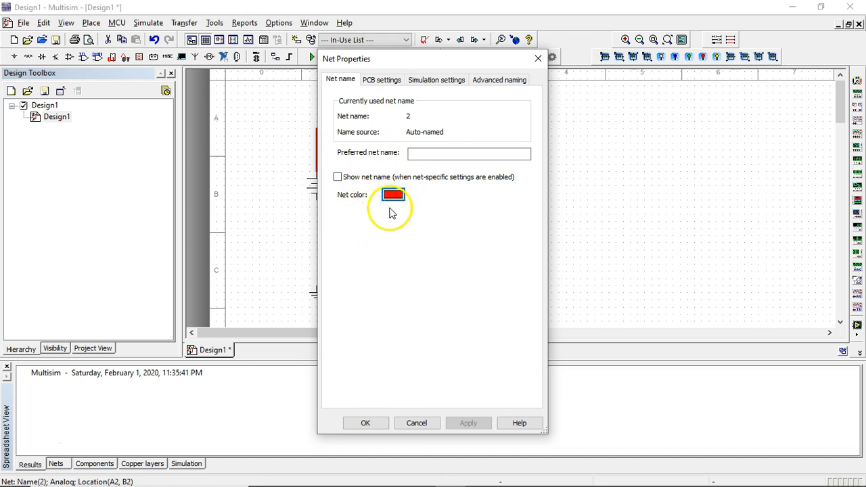
key("Escape")
left_click(465, 240)
Wire R2's lower terminal to R3's near end, and R3's other end to the DC source's lower terminal
left_click(438, 211)
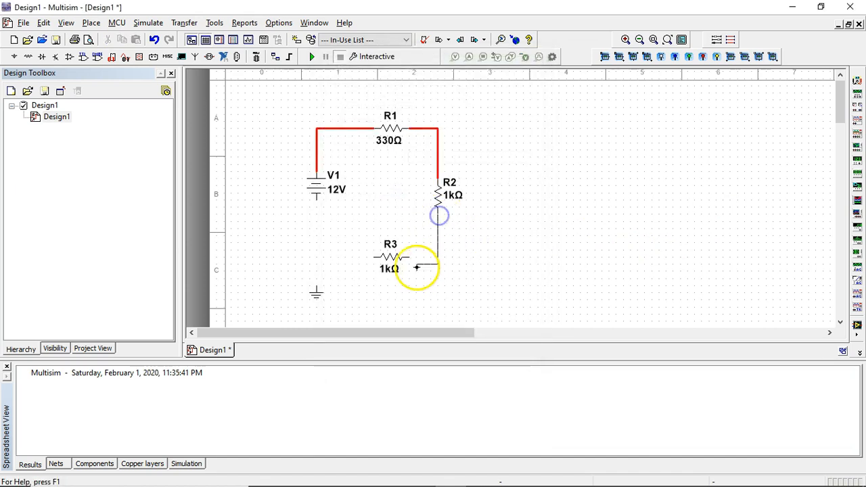
left_click(409, 257)
left_click(375, 257)
left_click(316, 198)
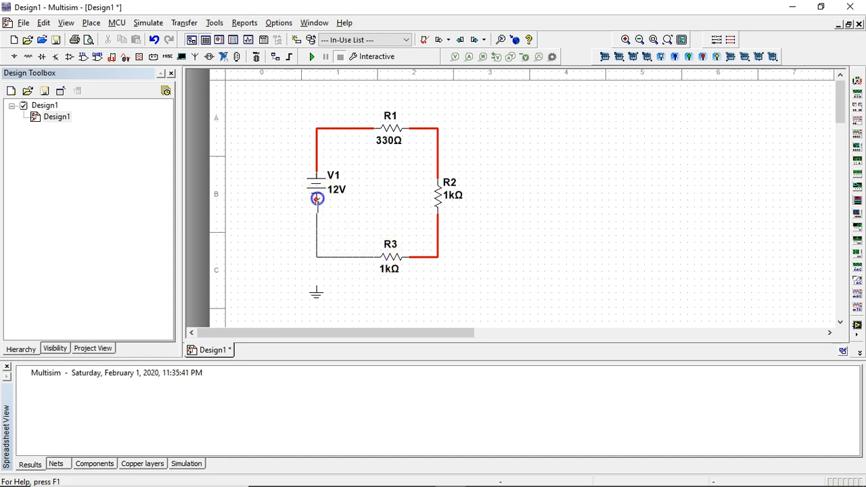
Wire the ground symbol to the vertical wire below the DC source, at about the middle of its length
left_click(318, 288)
left_click(316, 283)
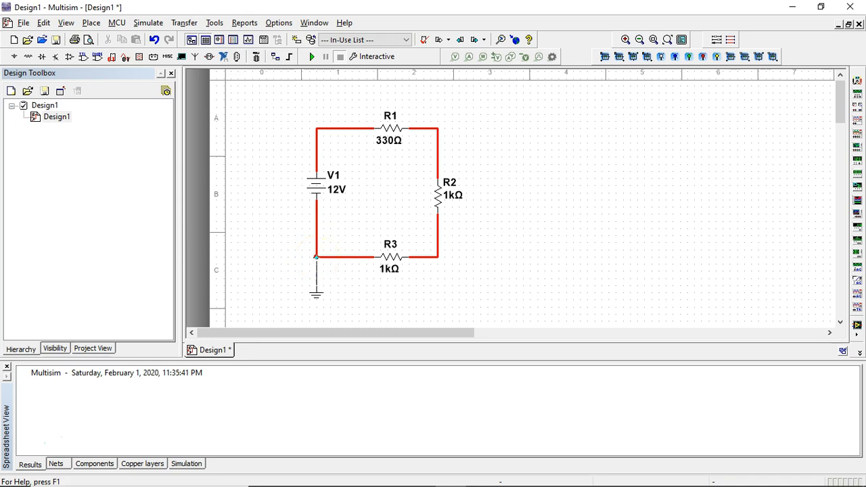
left_click(316, 232)
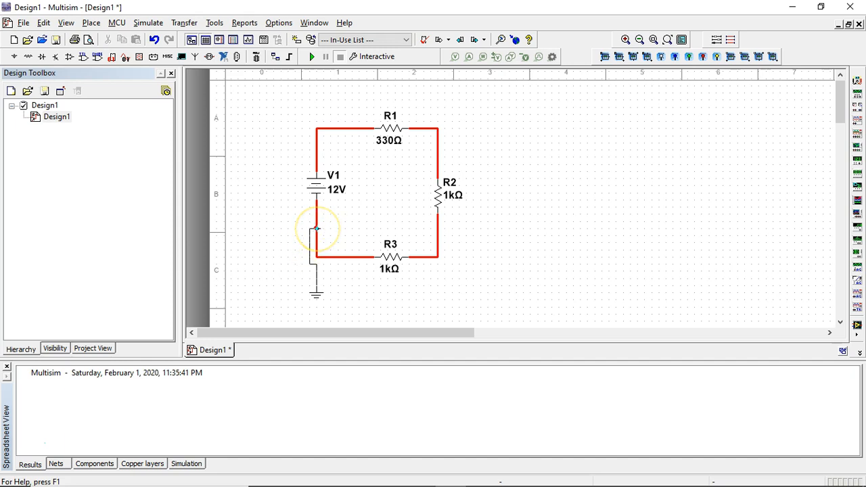
left_click(312, 232)
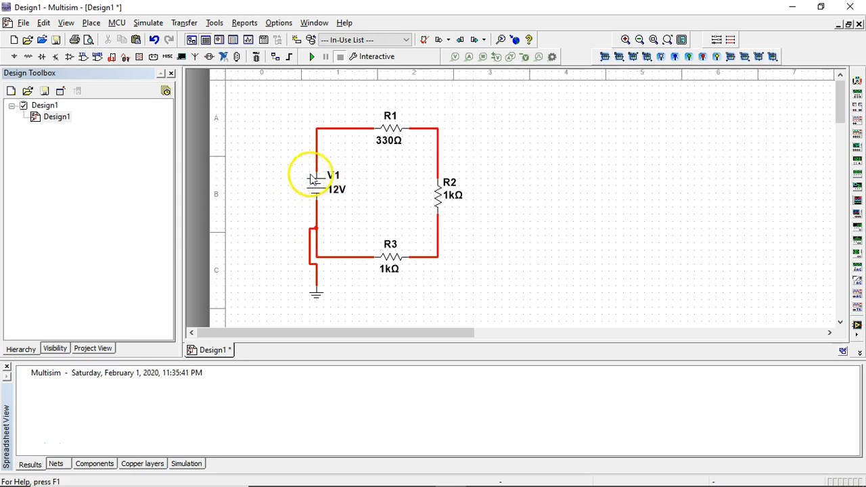
Straighten the looping ground wire into a vertical run joining the circuit at the corner below the DC source
left_click(318, 214)
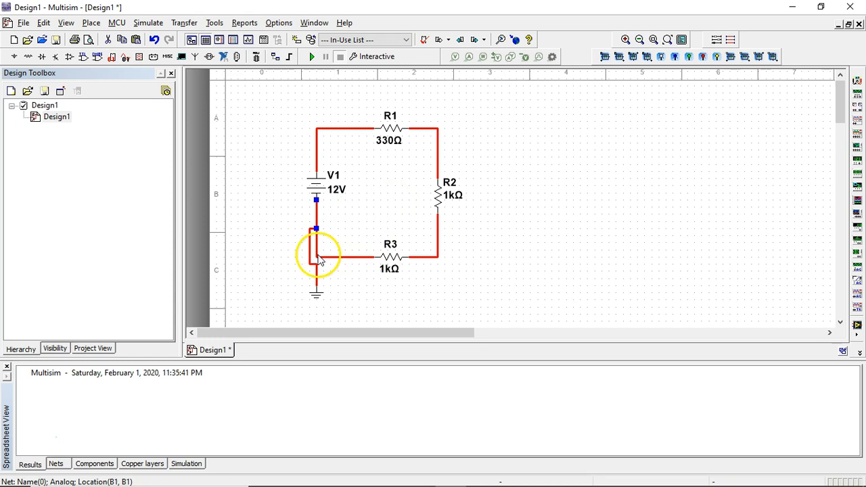
left_click_drag(316, 257, 295, 252)
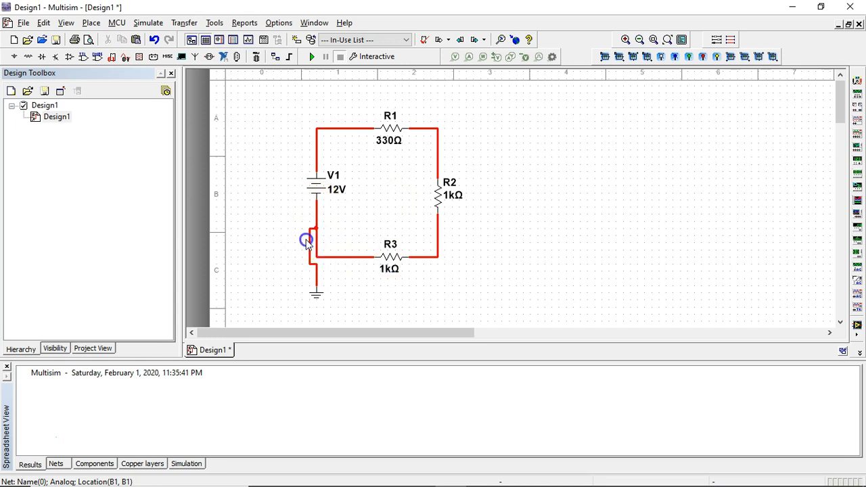
left_click(338, 257)
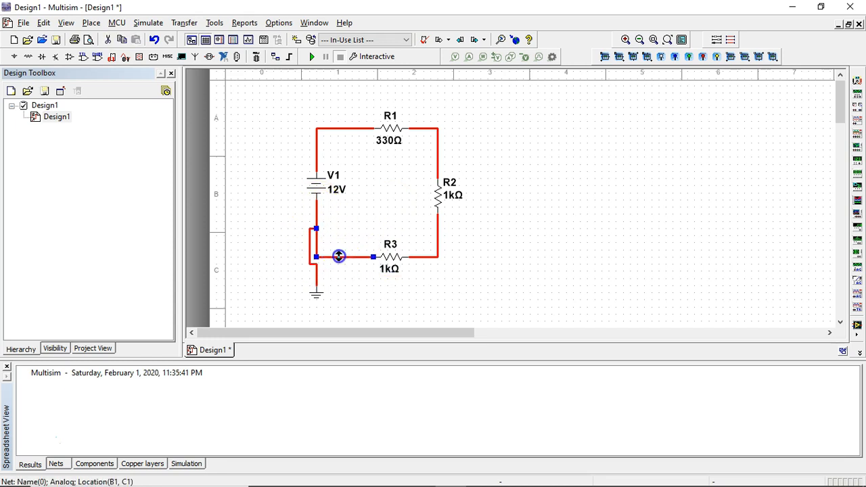
left_click(381, 218)
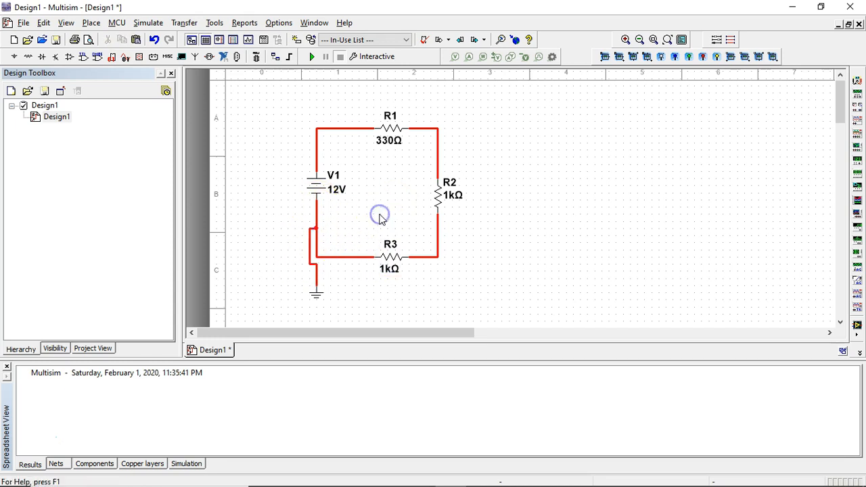
left_click(310, 241)
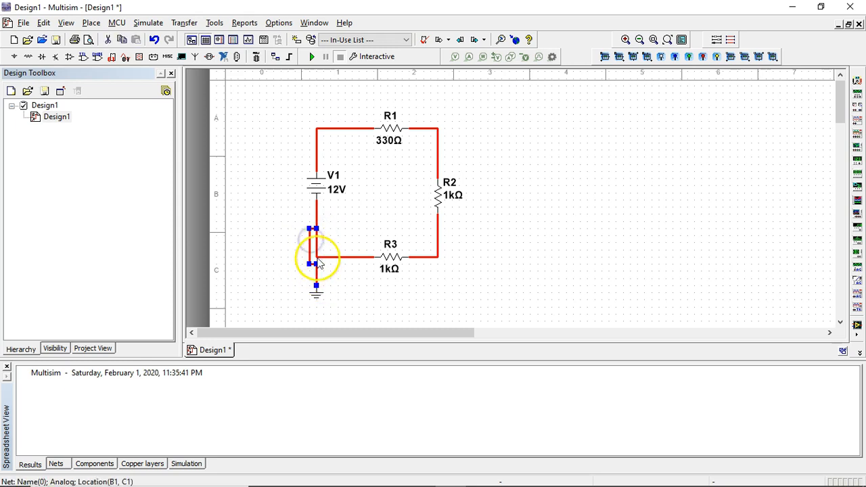
left_click(366, 223)
mouse_move(310, 229)
left_mouse_down()
mouse_move(316, 255)
mouse_move(317, 232)
left_mouse_up()
left_click(377, 210)
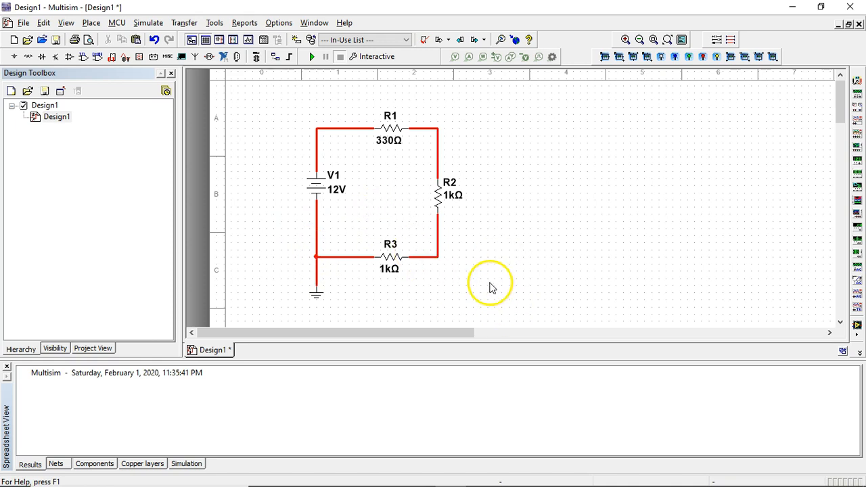
Set R2's resistance to 1.5 Ω
double_click(448, 190)
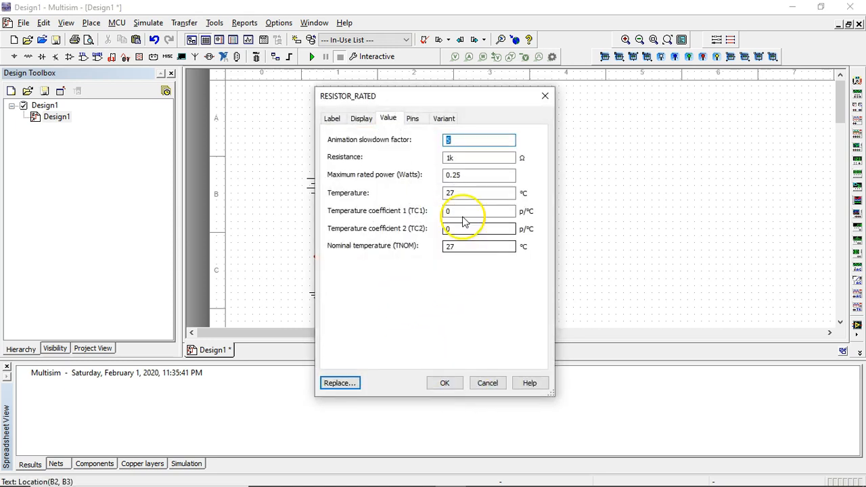
key("Tab")
type("1.")
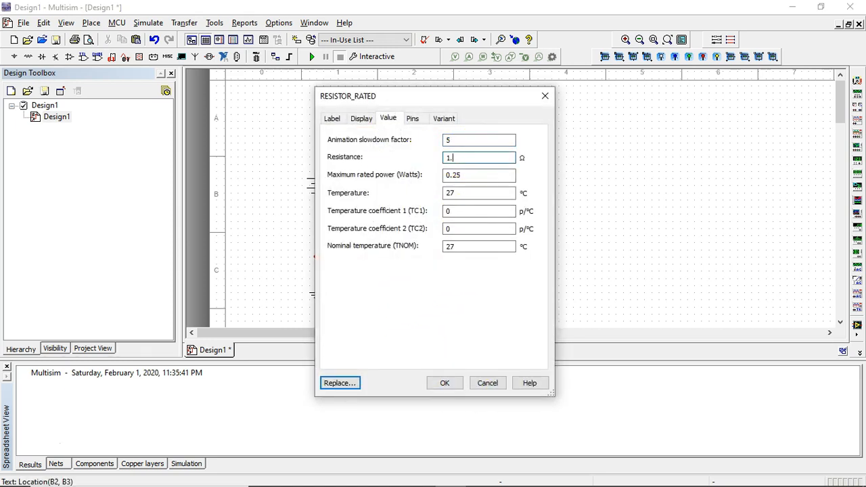
type("5")
key("Return")
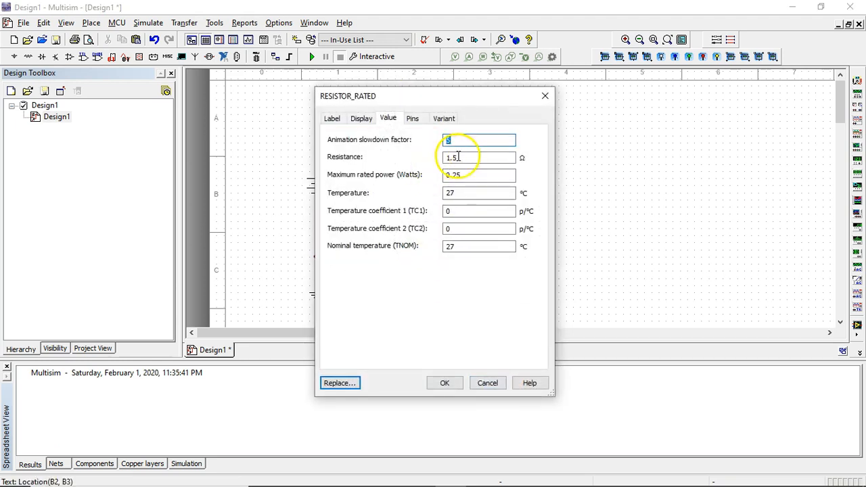
Correct R2's resistance to 1500 Ω and re-enter the value in kilo-ohm form as 1.5k
key("Tab")
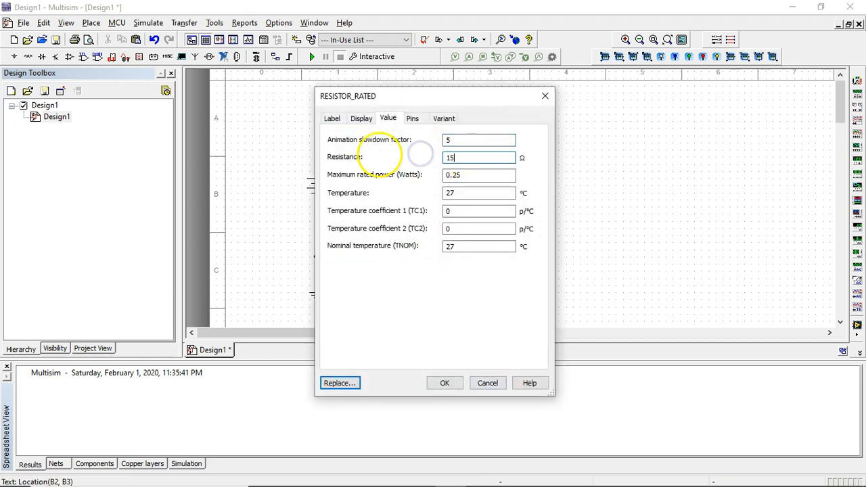
type("15")
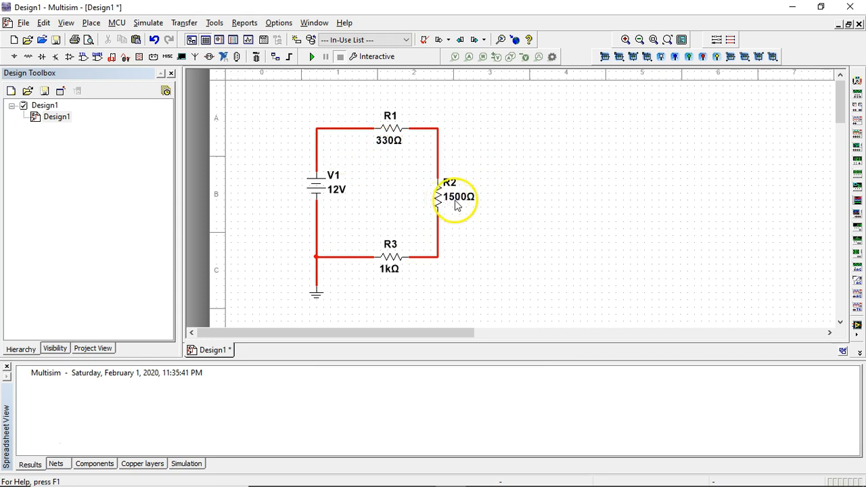
double_click(459, 202)
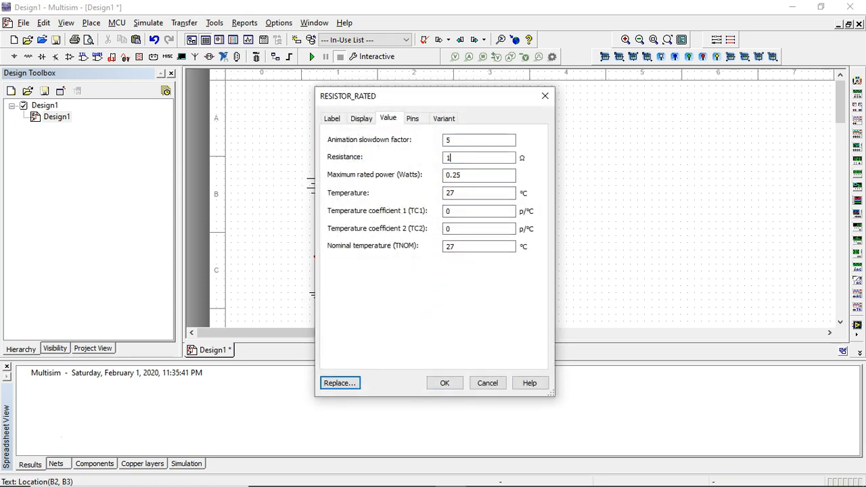
key("Return")
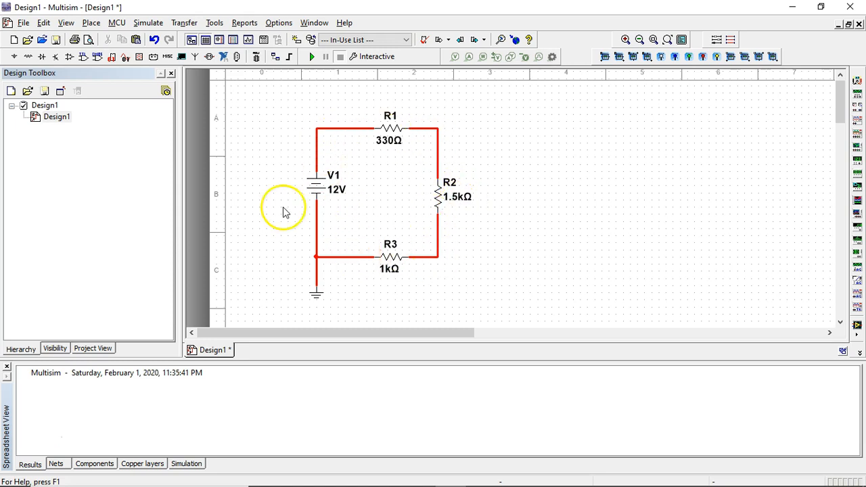
Set R3's resistance to 770 Ω
double_click(389, 271)
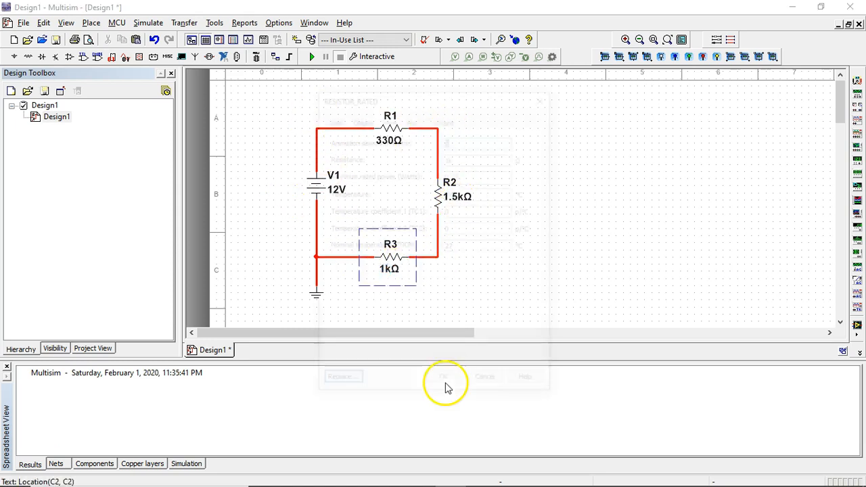
type("77")
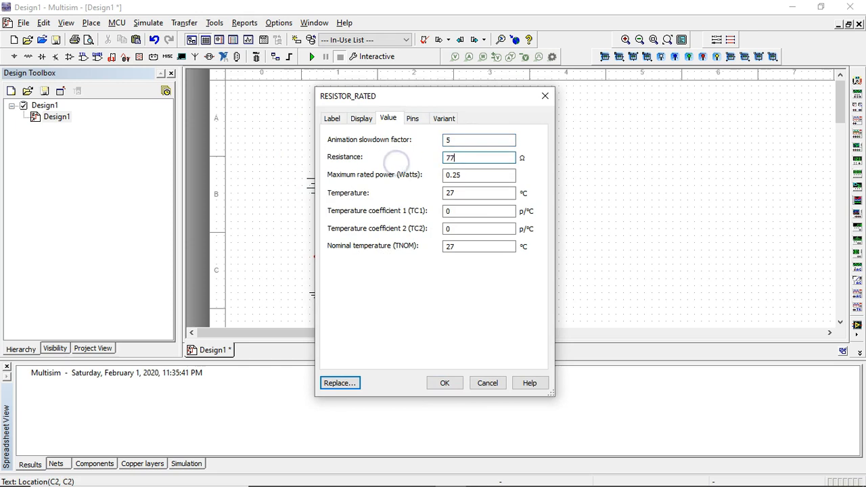
type("0")
key("Return")
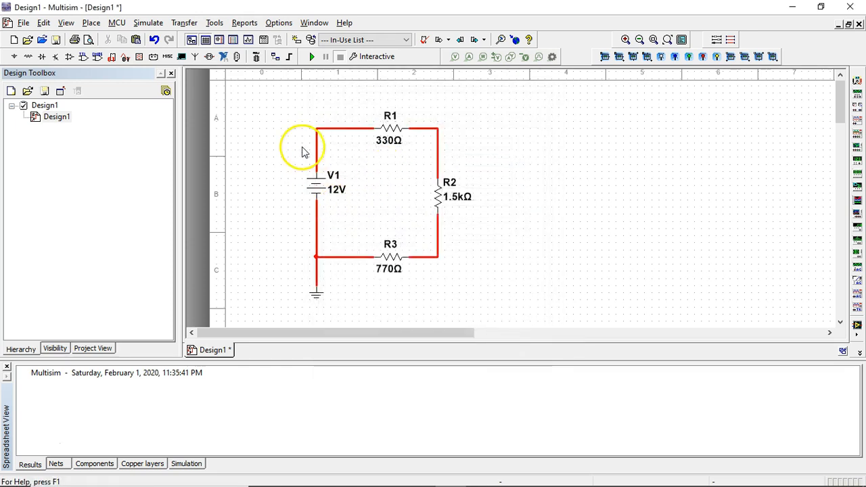
Start the interactive simulation and change source V1's voltage to 18 V while it is running
left_click(311, 56)
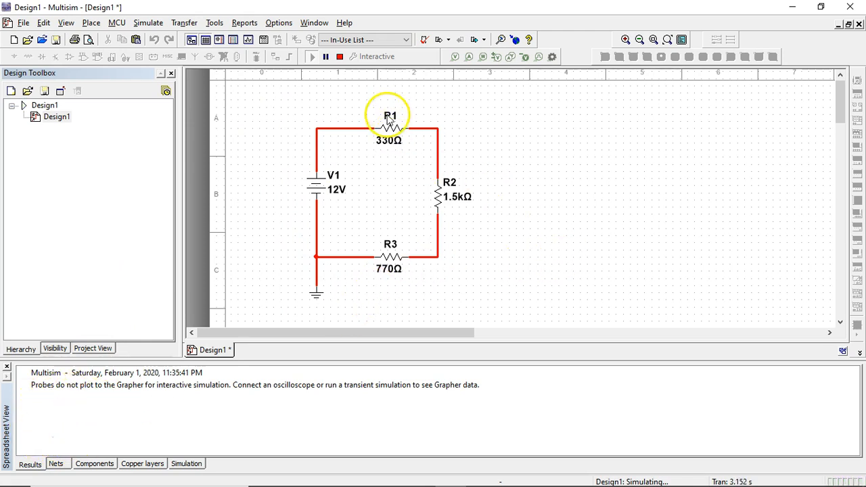
double_click(316, 192)
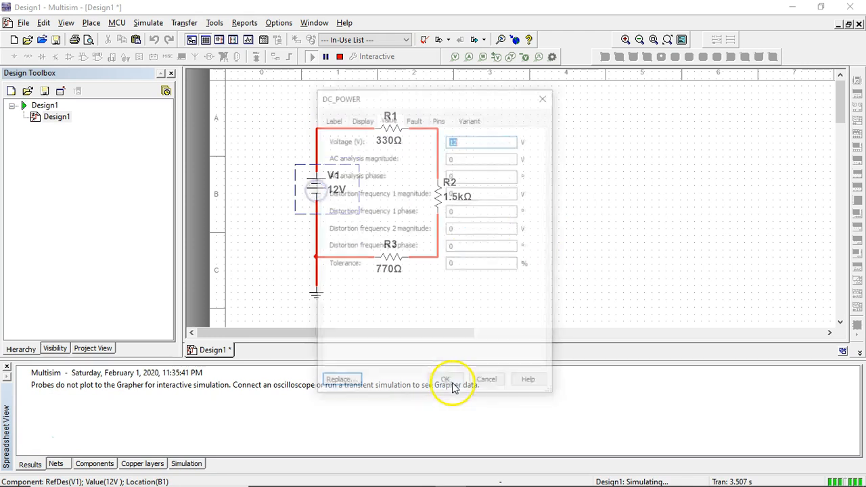
key("Return")
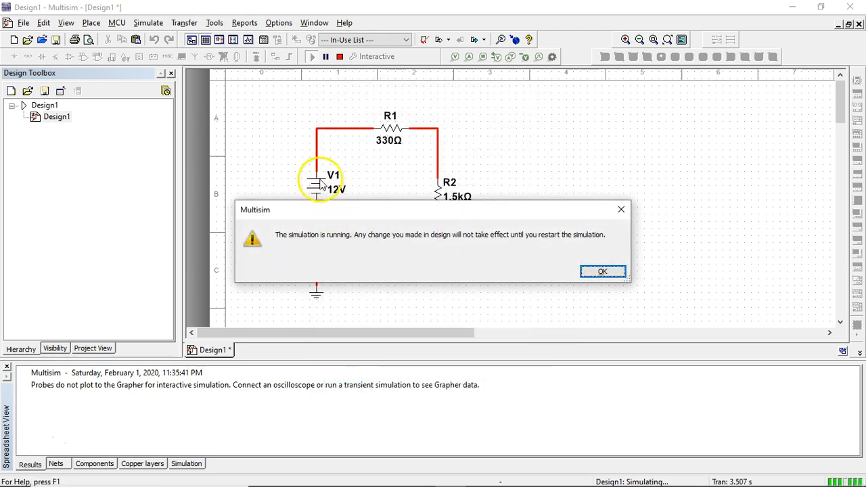
left_click_drag(277, 235, 350, 234)
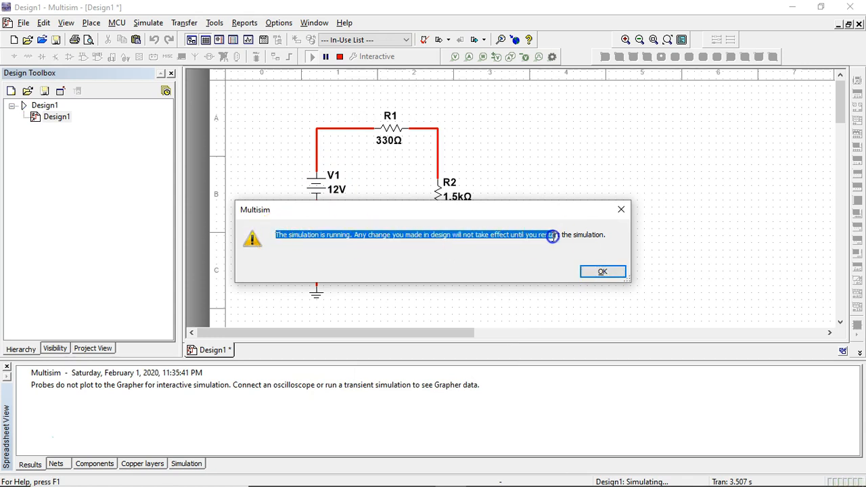
left_click(555, 233)
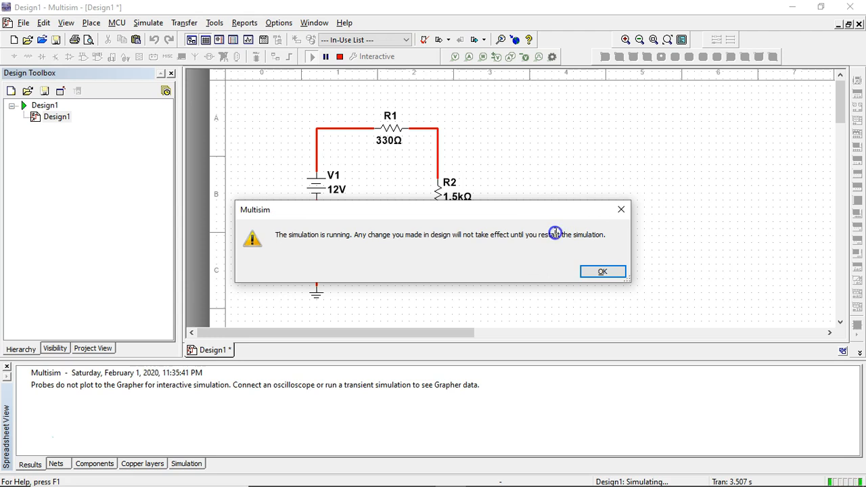
left_click(599, 270)
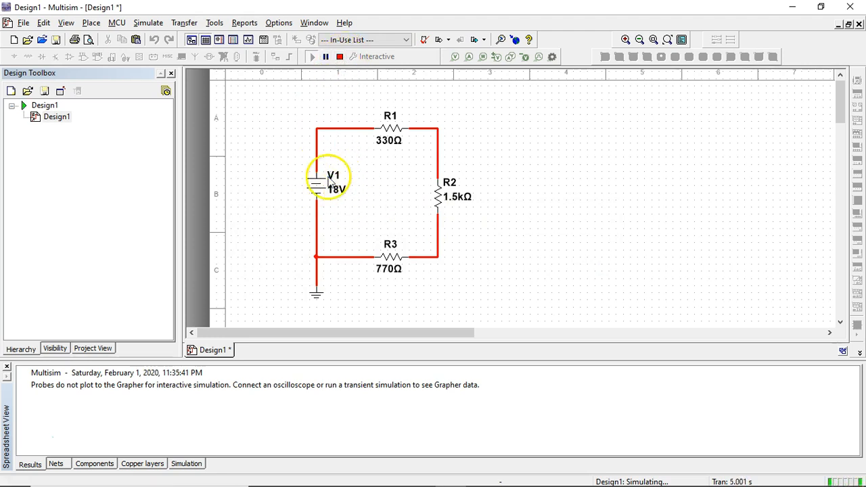
Restart the simulation to apply the new source voltage, and stop it again
left_click(340, 57)
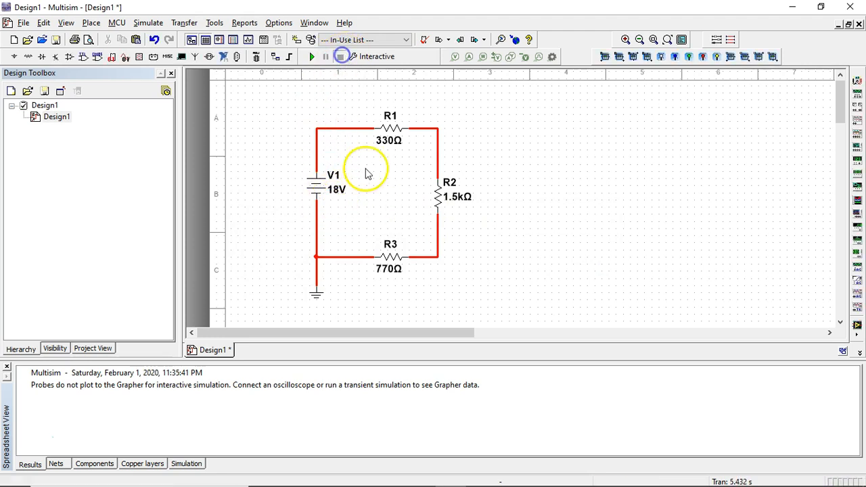
left_click(313, 57)
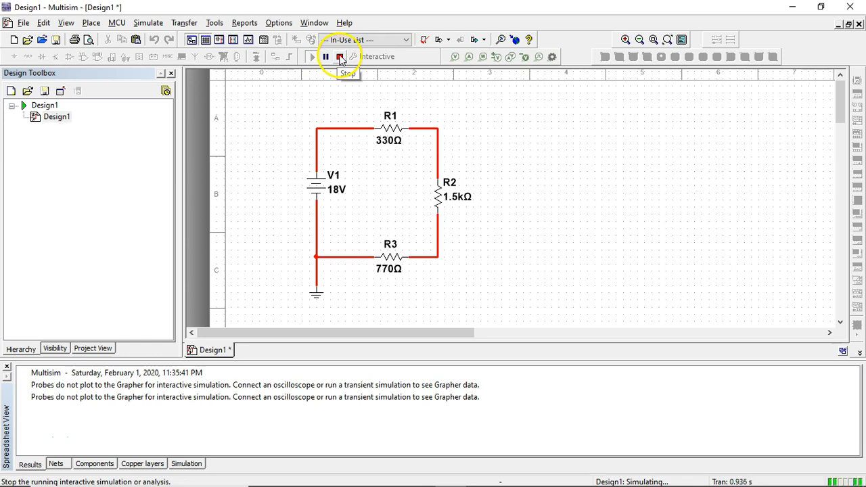
left_click(341, 57)
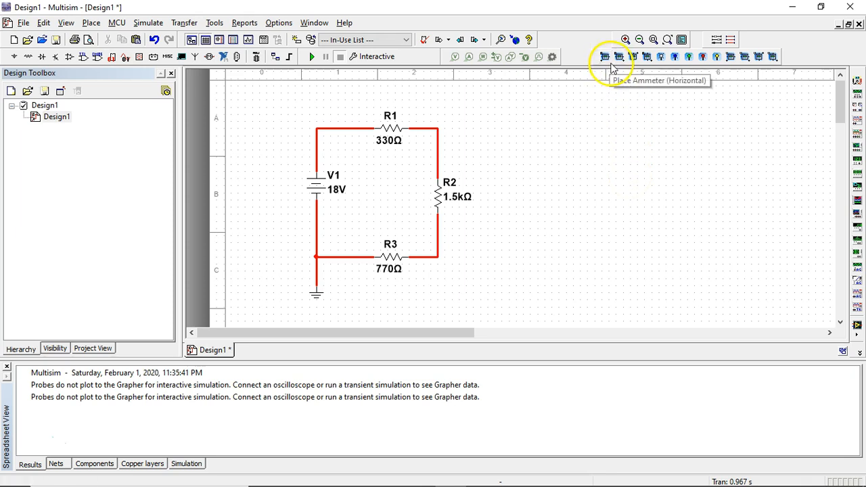
Place a horizontal voltmeter below R3 and wire its positive terminal to the wire above V1
left_click(731, 58)
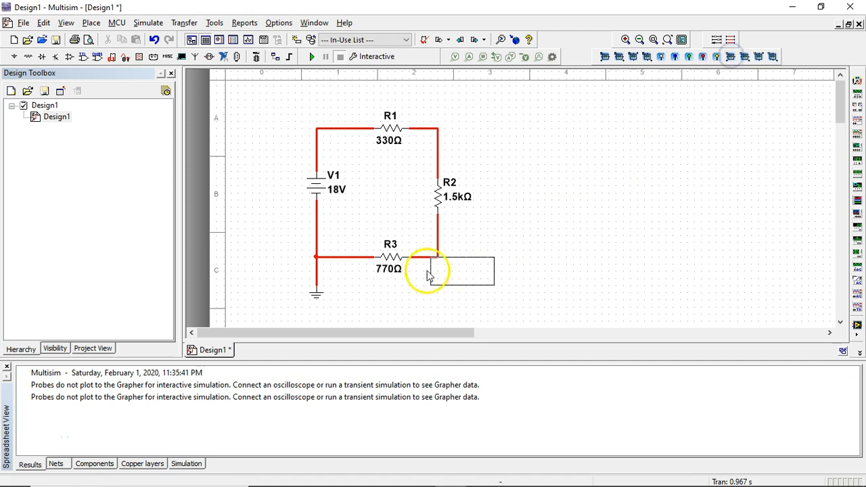
left_click(347, 305)
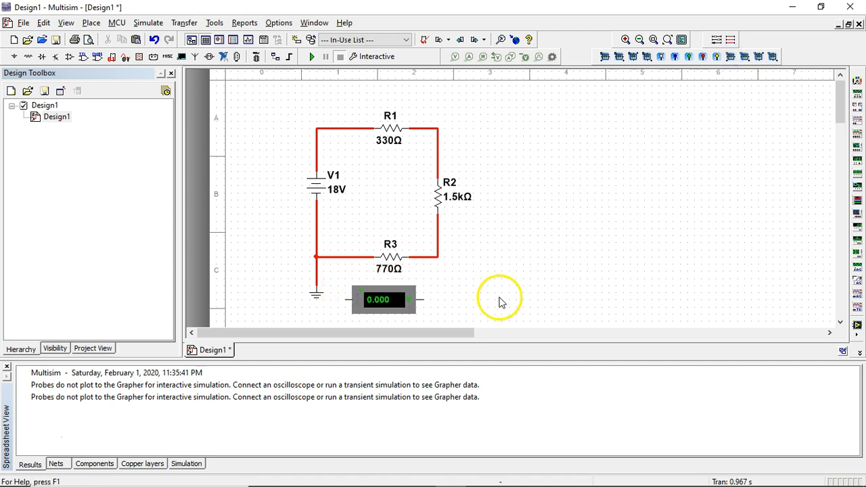
left_click(343, 299)
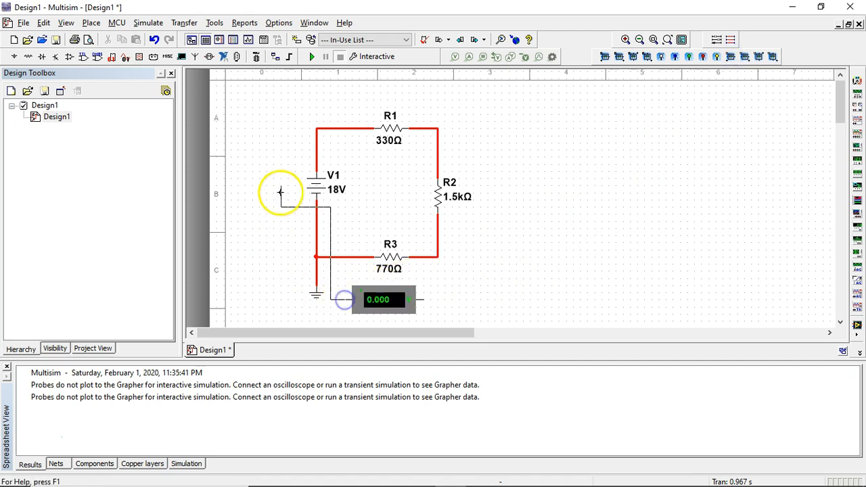
left_click(316, 165)
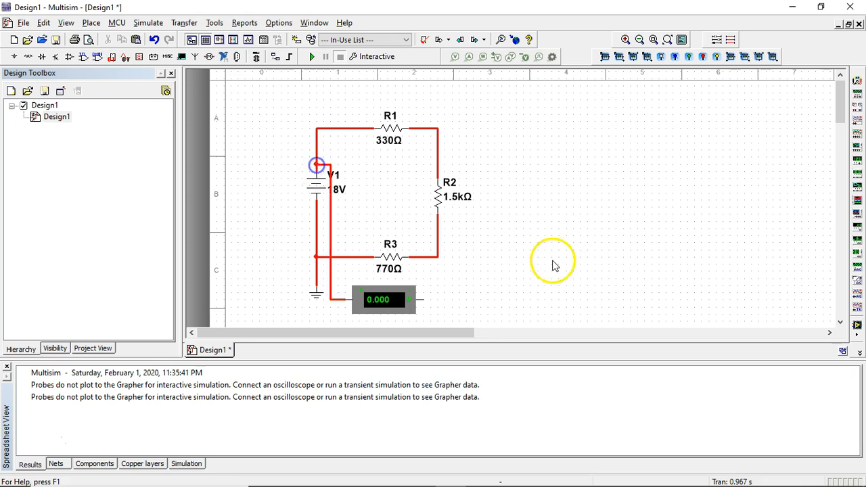
Wire the voltmeter's negative terminal to the wire below V1 and move the meter to the left of that wire
left_click(423, 301)
left_click(316, 235)
left_click_drag(382, 301, 267, 247)
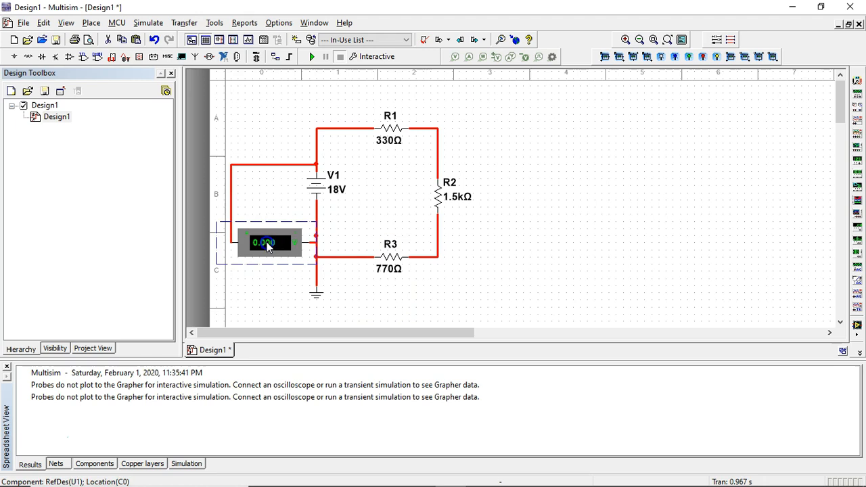
left_click(512, 232)
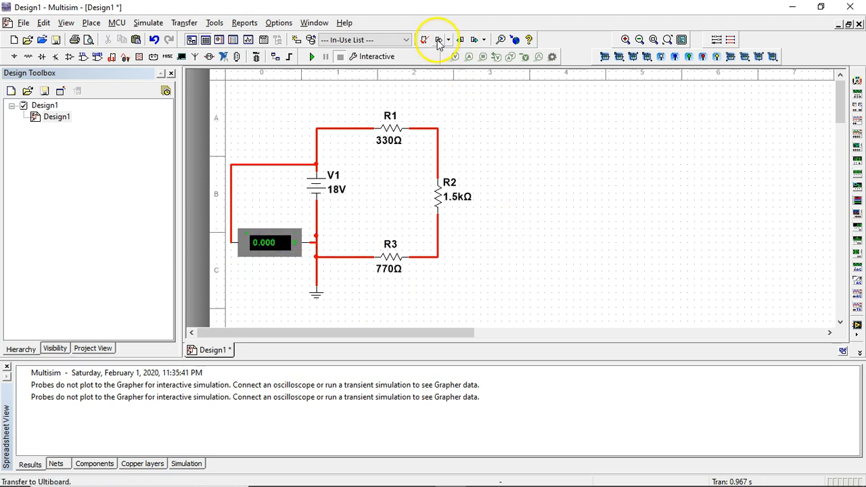
Run the simulation to read the voltage across V1, and stop it
left_click(312, 57)
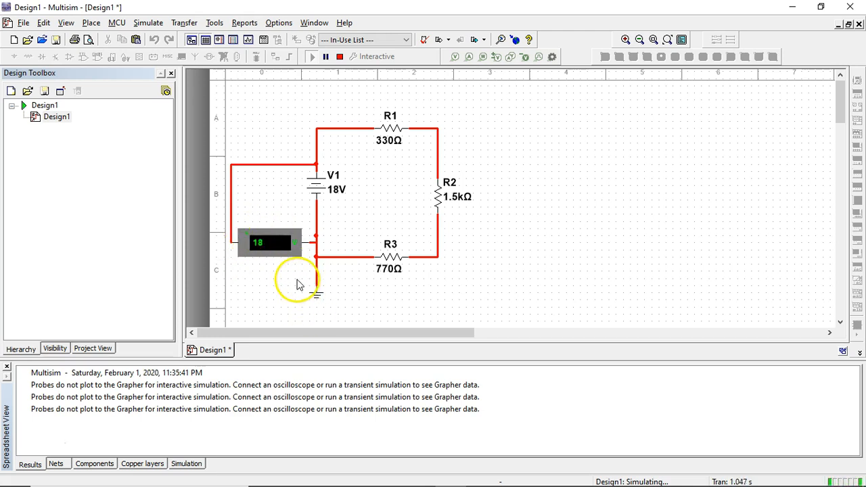
left_click(337, 189)
left_click(541, 275)
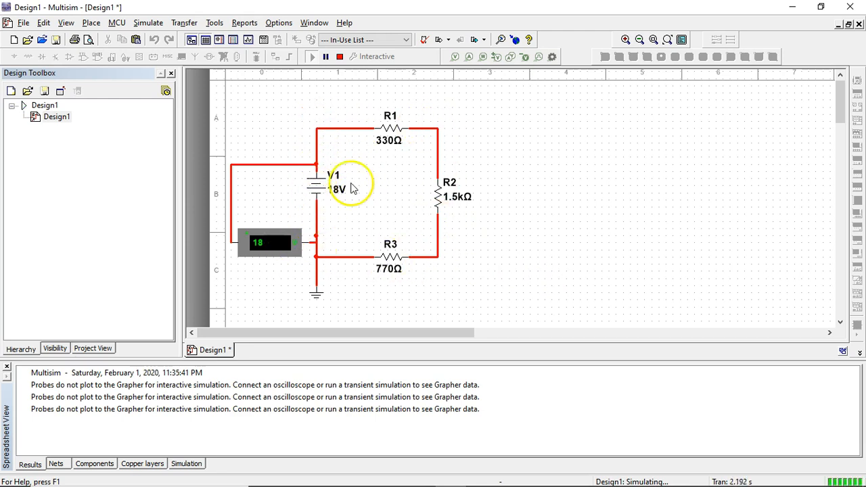
left_click(340, 56)
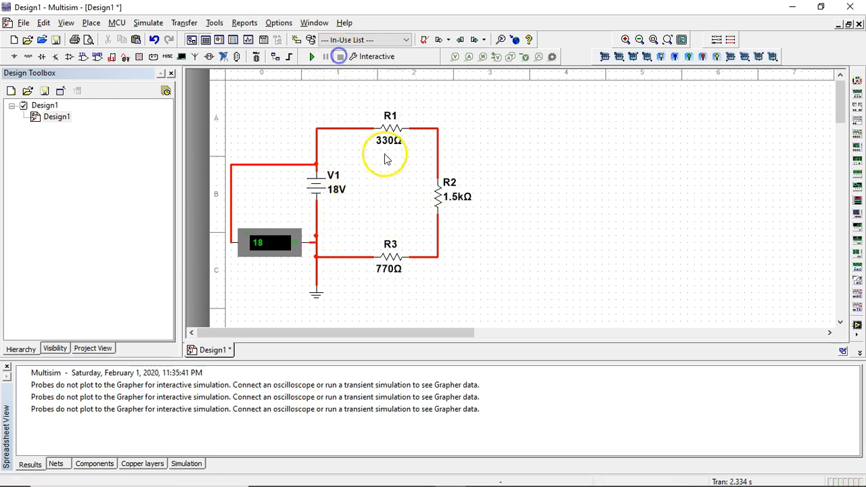
Reconnect the voltmeter across R3, with its negative lead on R3's right side and its positive lead on the left side
left_click(315, 241)
left_click(415, 258)
left_click_drag(362, 293, 362, 310)
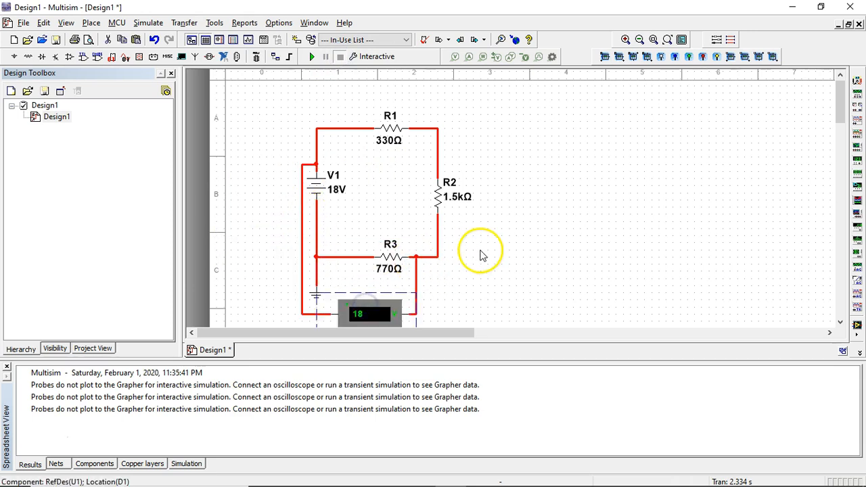
left_click(313, 164)
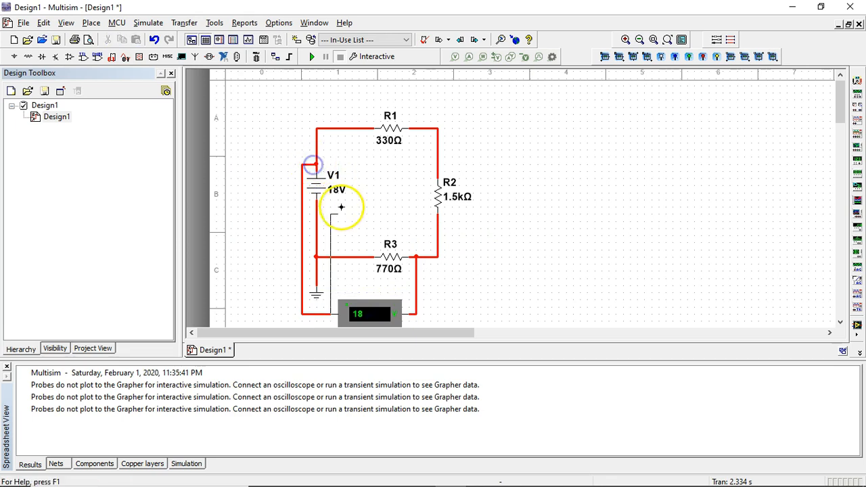
left_click(365, 257)
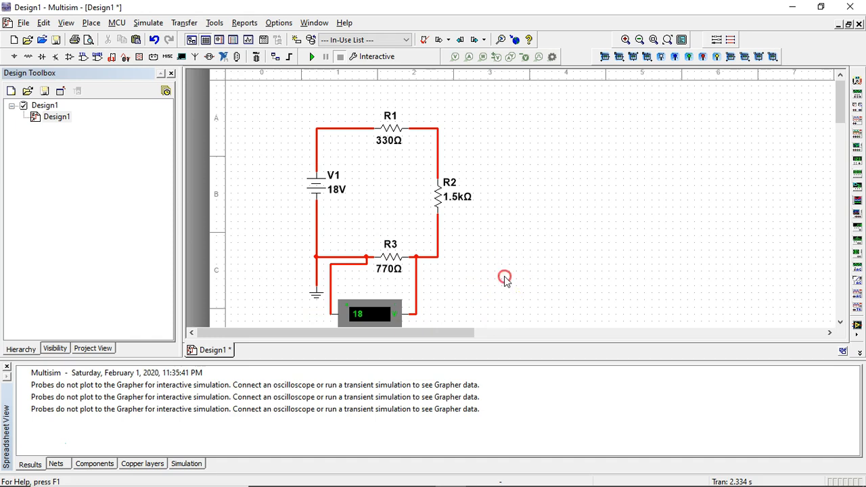
Reposition the voltmeter centrally beneath R3 so its leads run down on either side of the resistor
left_click_drag(503, 277, 490, 230)
left_click_drag(356, 262, 386, 283)
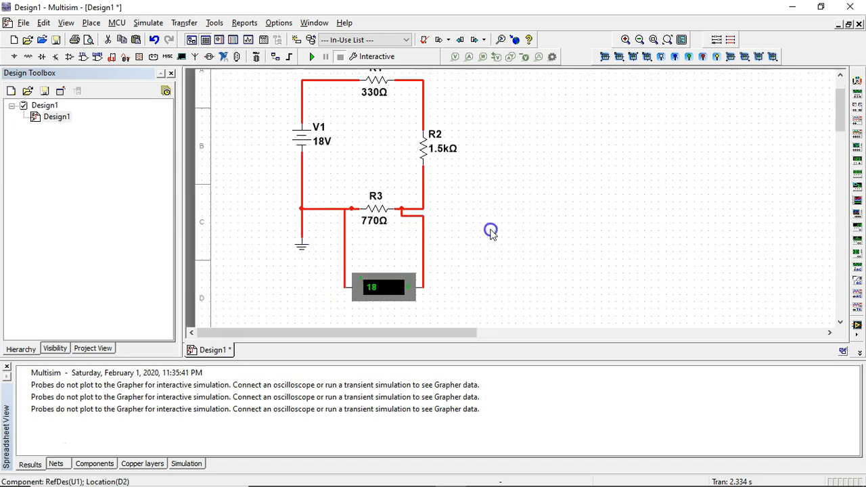
scroll(501, 194, "up", 1)
left_click_drag(501, 195, 503, 199)
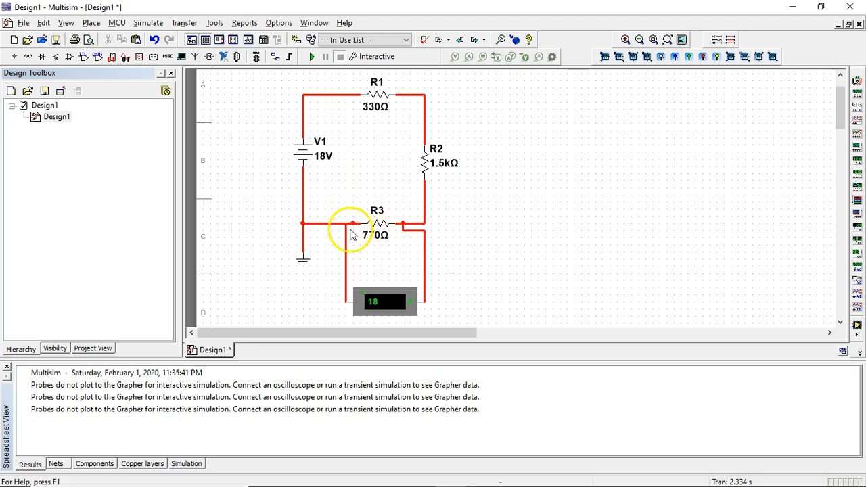
Run the simulation and examine the voltmeter's reading across R3
left_click(312, 56)
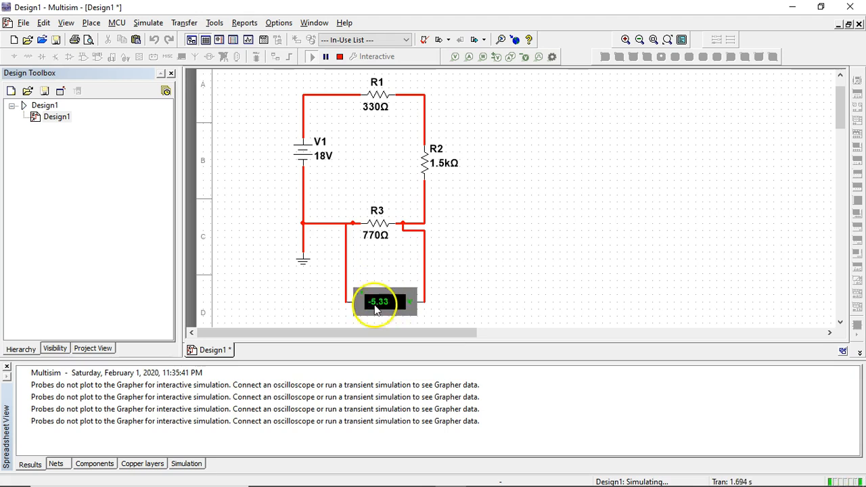
left_click(392, 302)
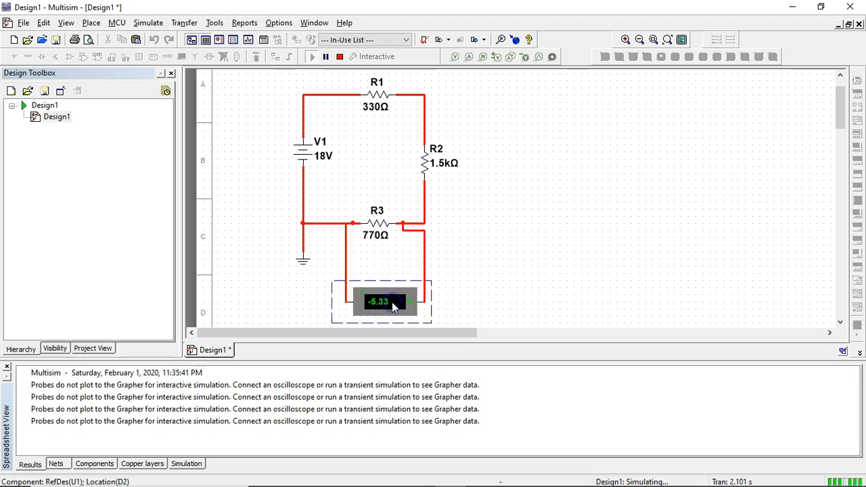
left_click(492, 247)
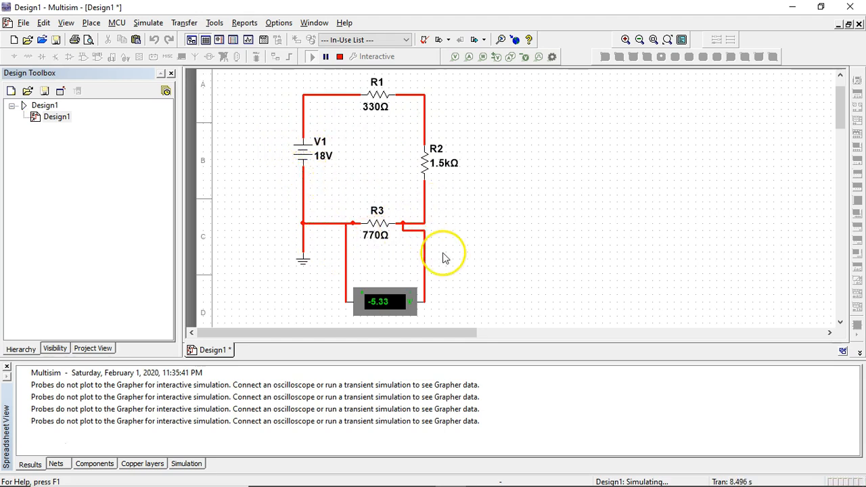
Swap the voltmeter's two leads between the ends of R3 to reverse its polarity, and restart the simulation
left_click_drag(402, 225, 336, 222)
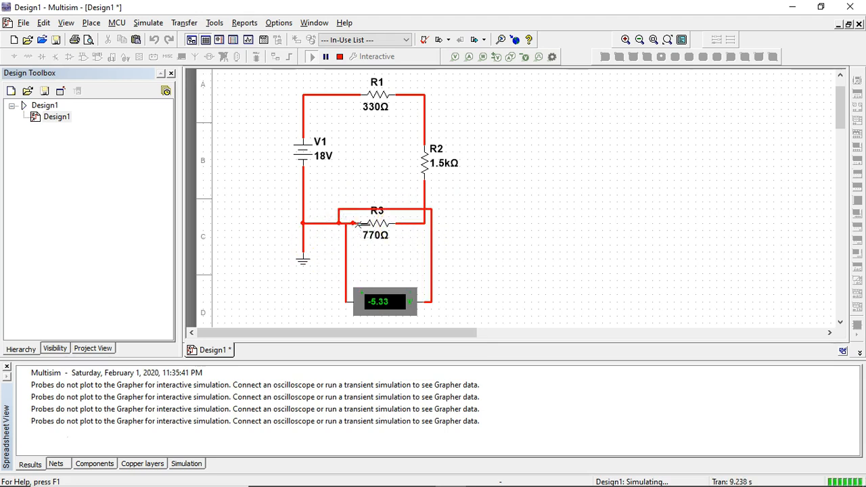
left_click(356, 224)
left_click(412, 226)
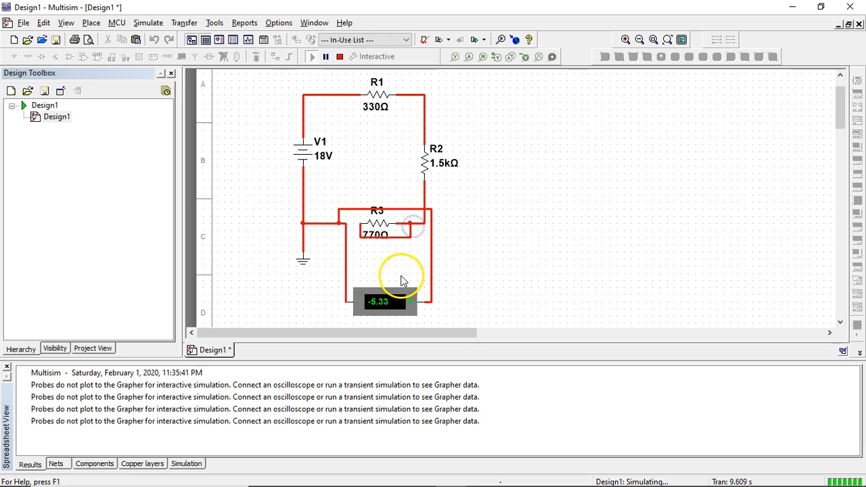
left_click(346, 224)
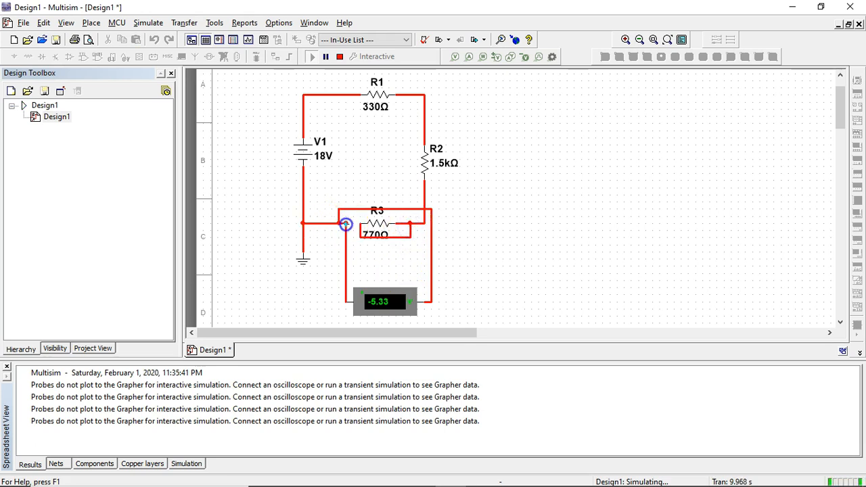
left_click(412, 226)
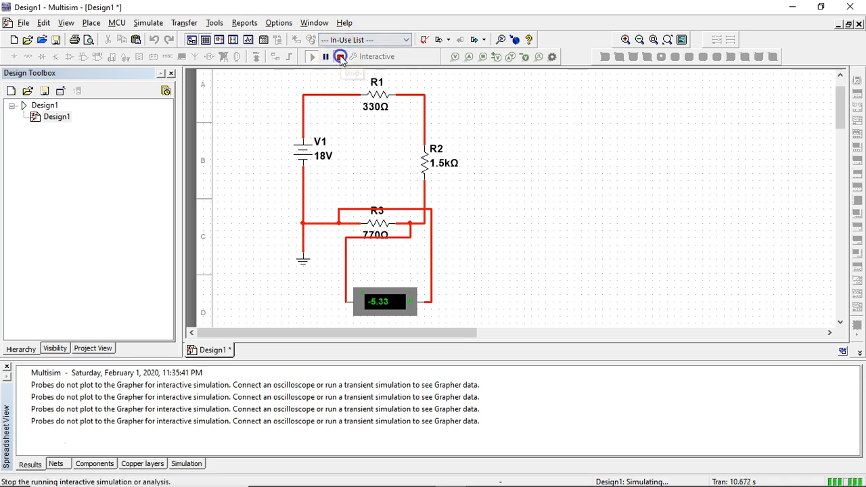
left_click(340, 56)
left_click(312, 57)
Shift the voltmeter's horizontal lead segments so they run clear above R3's label and below its resistance value
left_click(457, 209)
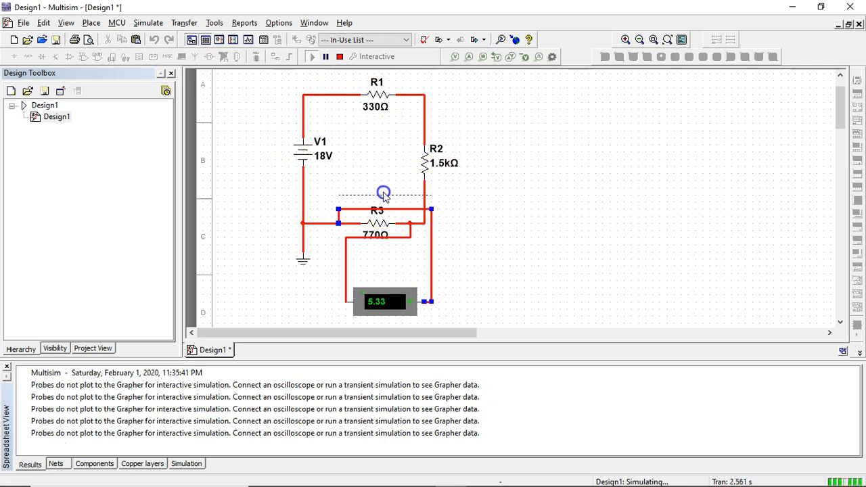
left_click_drag(383, 194, 383, 195)
left_click(387, 238)
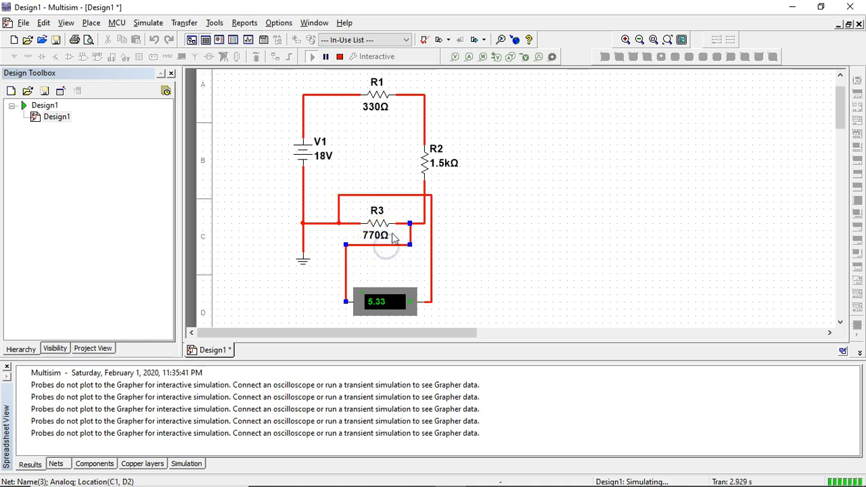
Stop the simulation, place a horizontal voltmeter to the right of R2 and wire its terminals to both ends of the resistor
left_click(391, 245)
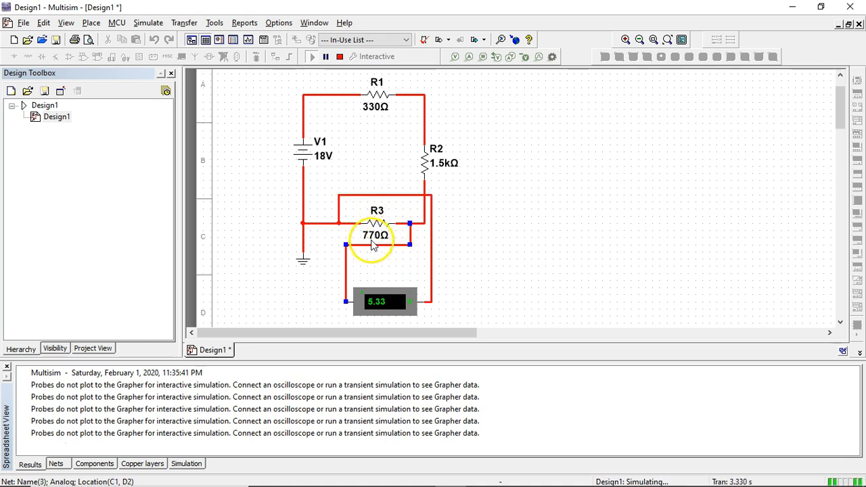
left_click(394, 223)
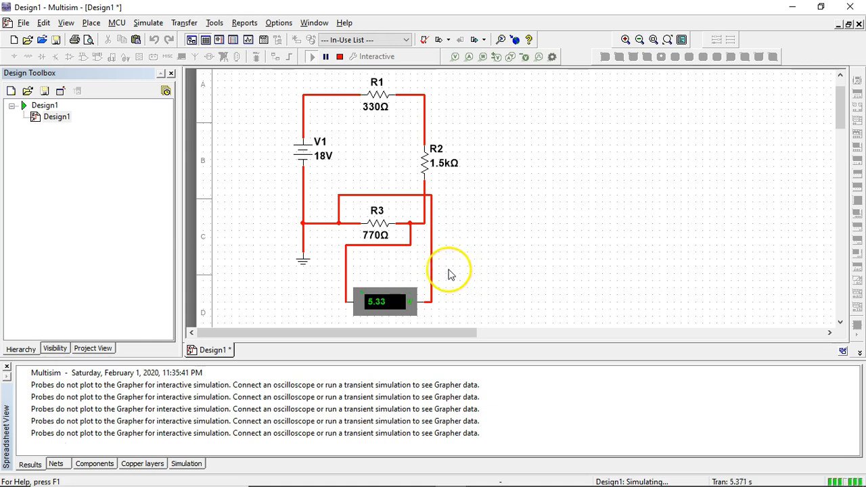
left_click(340, 56)
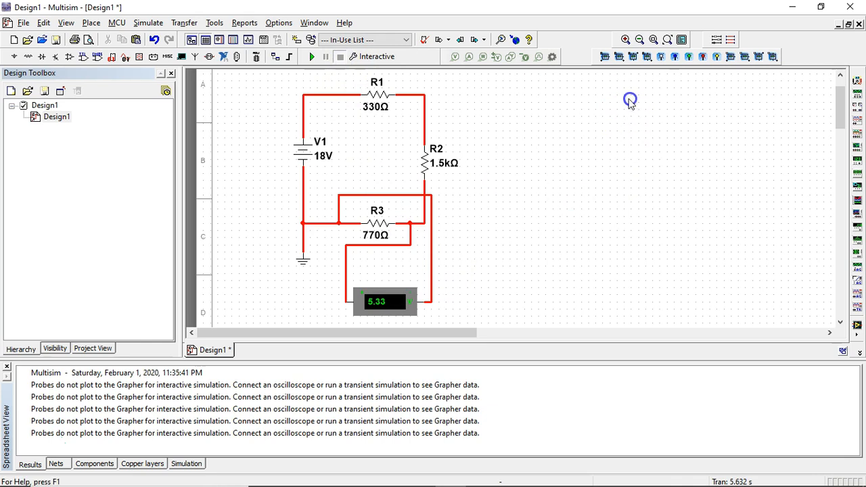
left_click(733, 57)
left_click(485, 128)
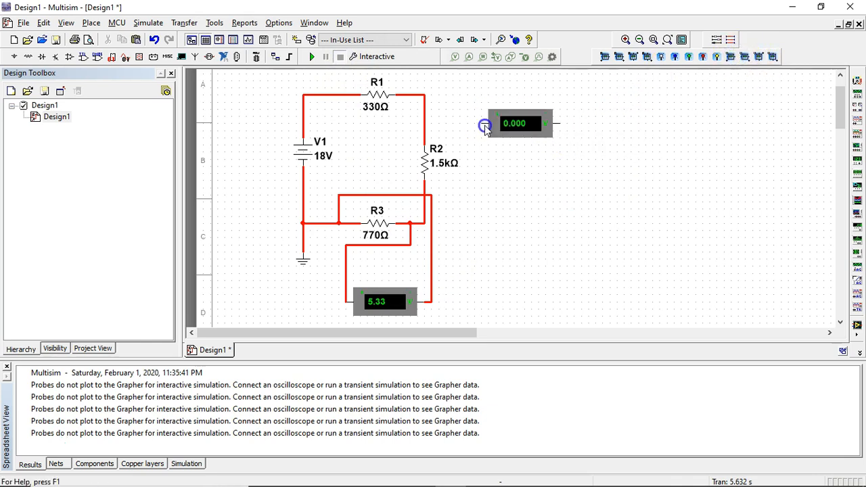
left_click(480, 124)
left_click(426, 124)
left_click(557, 124)
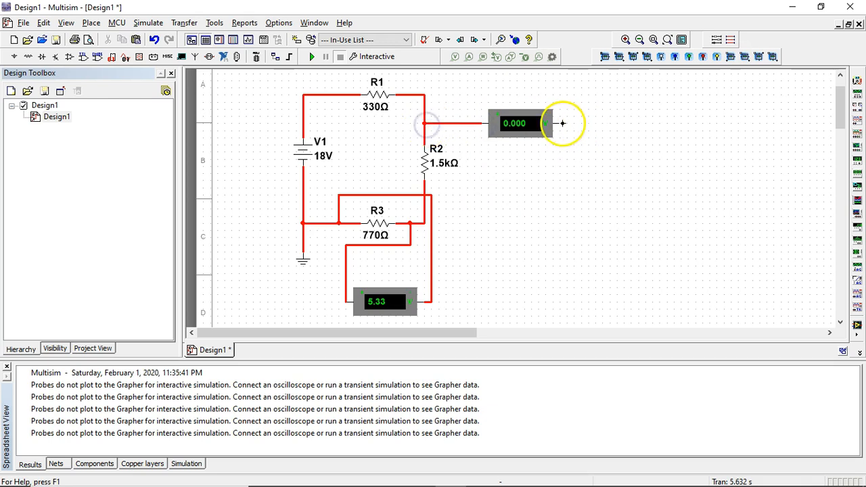
left_click(425, 187)
Move the entire circuit, including both voltmeters, further into the sheet to leave free space above R1
left_click_drag(575, 143, 489, 103)
scroll(574, 180, "up", 1)
scroll(540, 199, "down", 2)
scroll(486, 145, "down", 1)
left_click_drag(486, 146, 501, 201)
left_click(315, 131)
left_click_drag(434, 228, 532, 306)
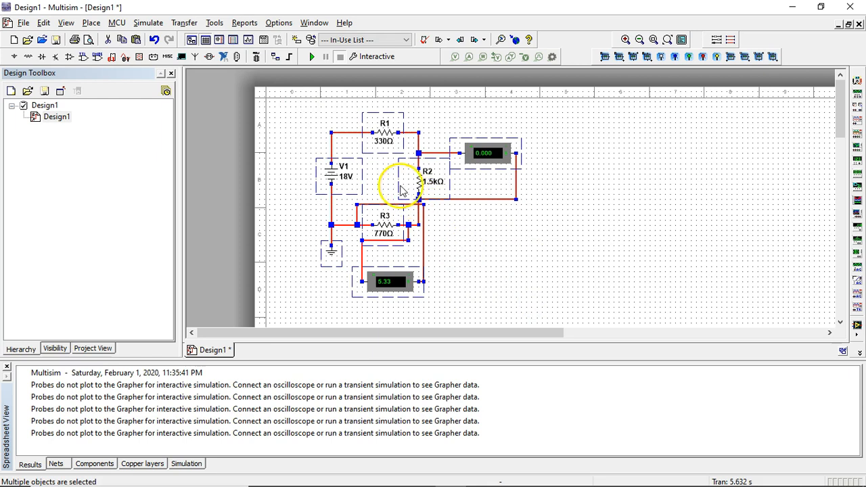
left_click_drag(421, 186, 528, 242)
left_click_drag(598, 288, 561, 237)
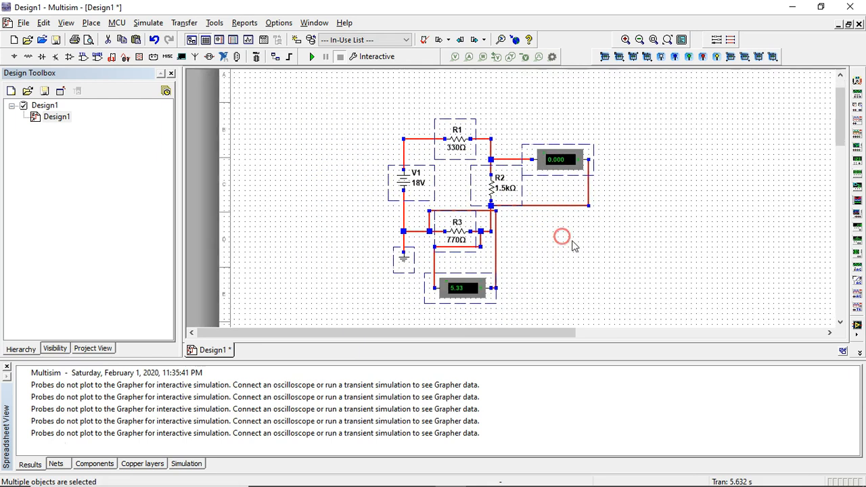
left_click(572, 245)
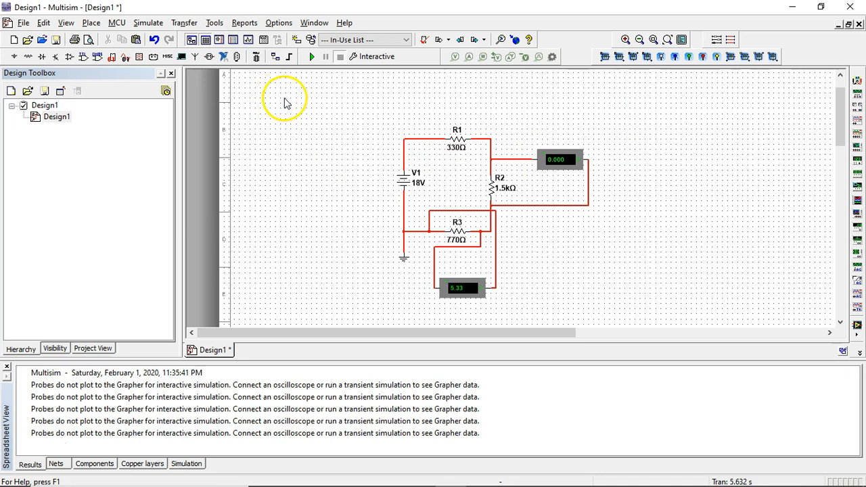
mouse_move(362, 109)
left_mouse_down()
mouse_move(623, 314)
mouse_move(373, 137)
mouse_move(361, 110)
left_mouse_up()
left_click(623, 314)
left_click(365, 112)
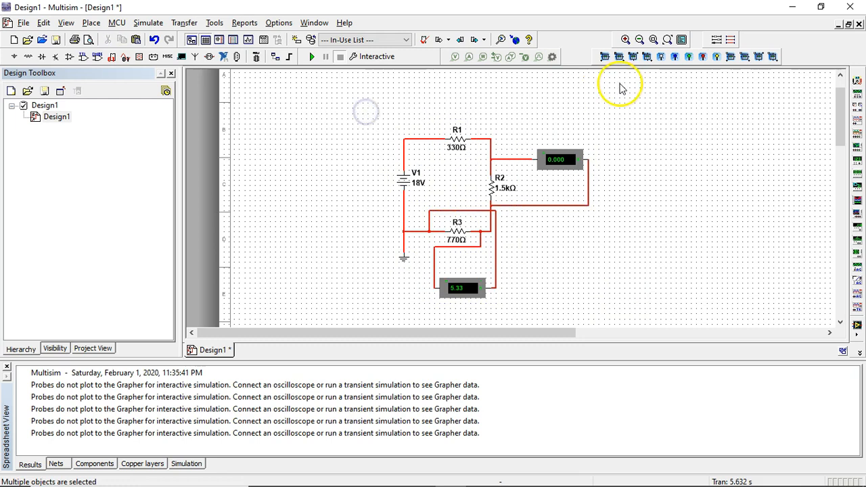
Place a horizontal voltmeter above R1 and wire its terminals to both ends of the resistor
left_click(732, 57)
left_click(428, 101)
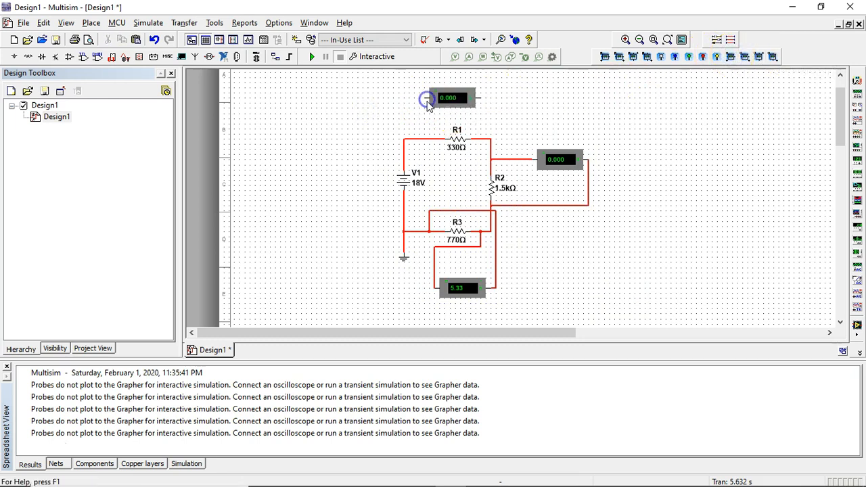
left_click_drag(424, 98, 420, 139)
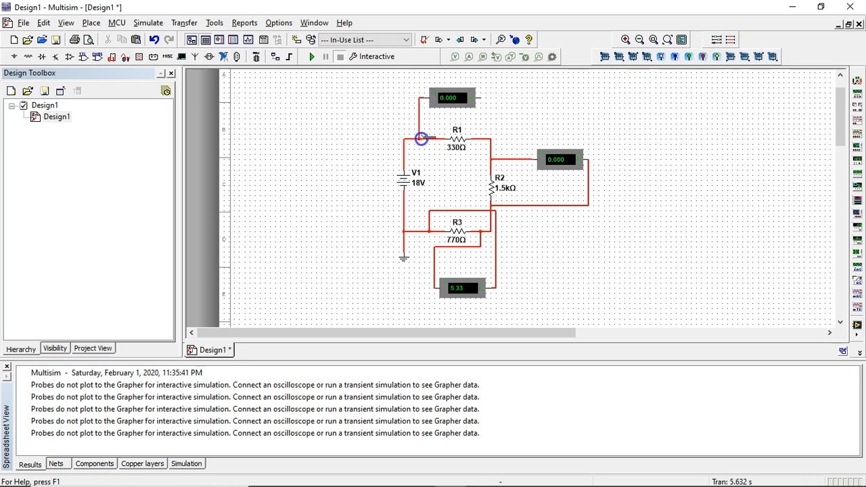
left_click_drag(482, 98, 485, 140)
Run the simulation and add the three voltmeter readings in Calculator: 2.285 + 10.384 + 5.331
left_click(312, 57)
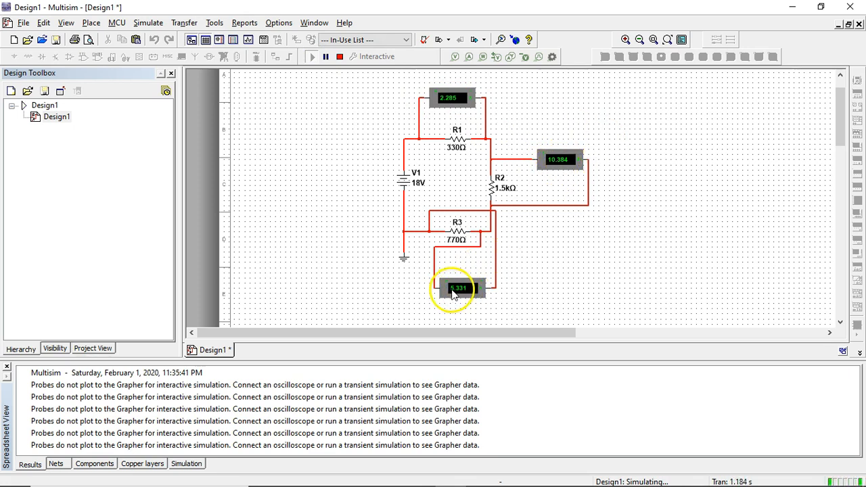
key("super")
type("calc")
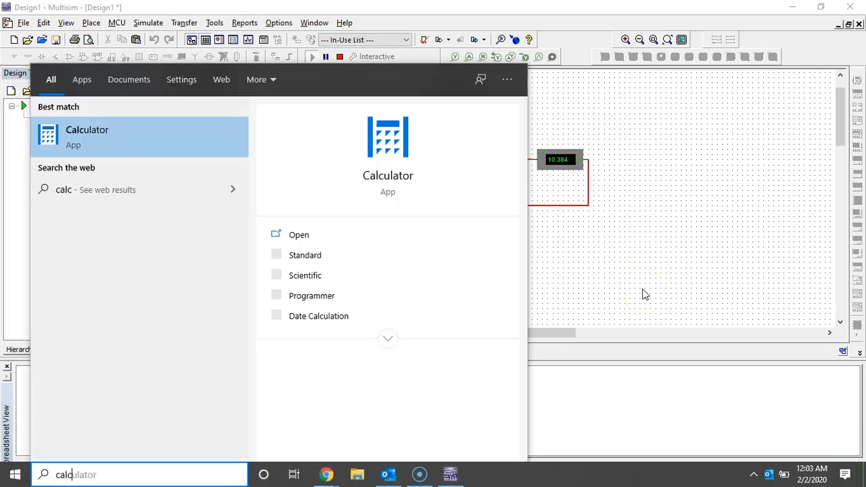
key("Return")
type("2.285 + 10.384 + 5.331")
key("Return")
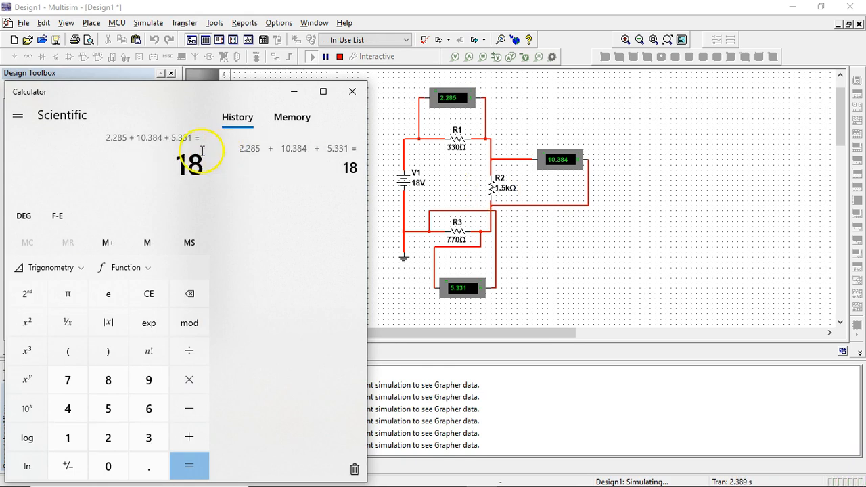
Return to Multisim, stop the simulation and delete the three voltmeters across R1, R2 and R3
left_click(518, 238)
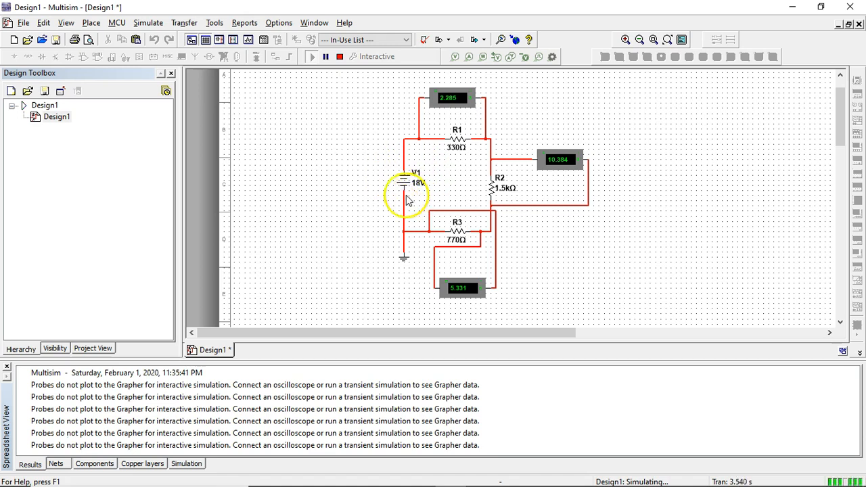
left_click(339, 57)
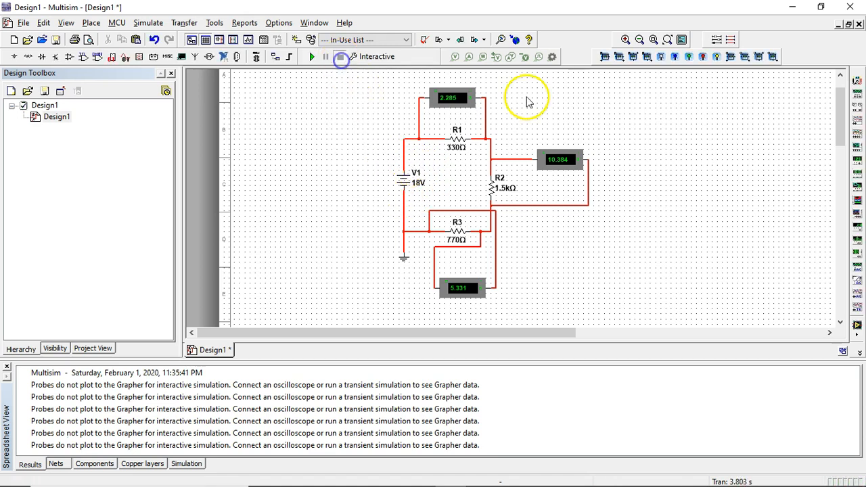
left_click_drag(524, 128, 525, 132)
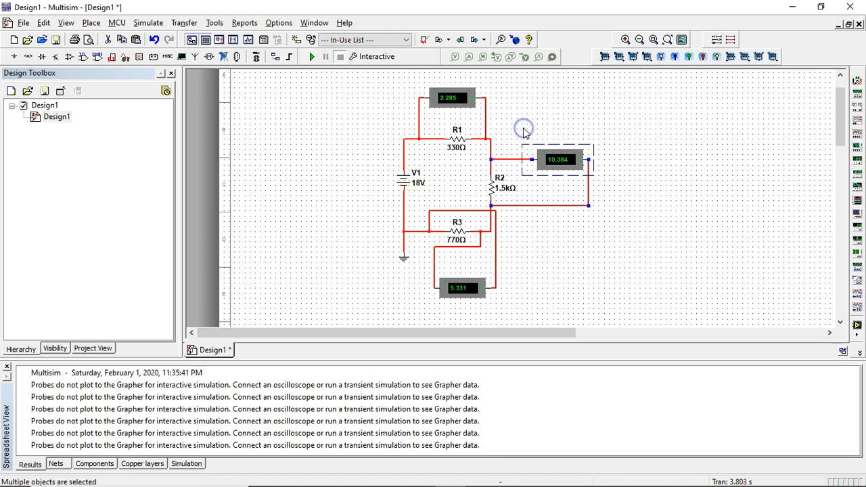
key("Delete")
left_click(446, 98)
key("Delete")
left_click(464, 292)
key("Delete")
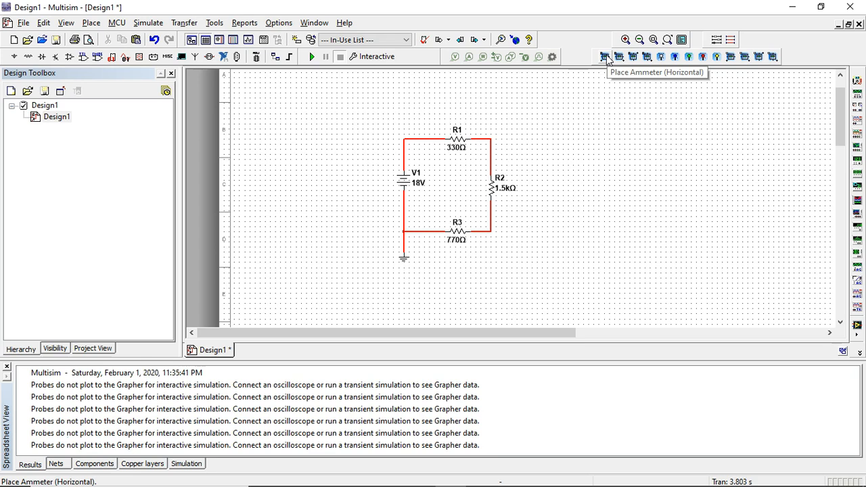
Place a horizontal ammeter above R1, wire it in parallel with the resistor, and run the simulation briefly to examine its reading
left_click(607, 55)
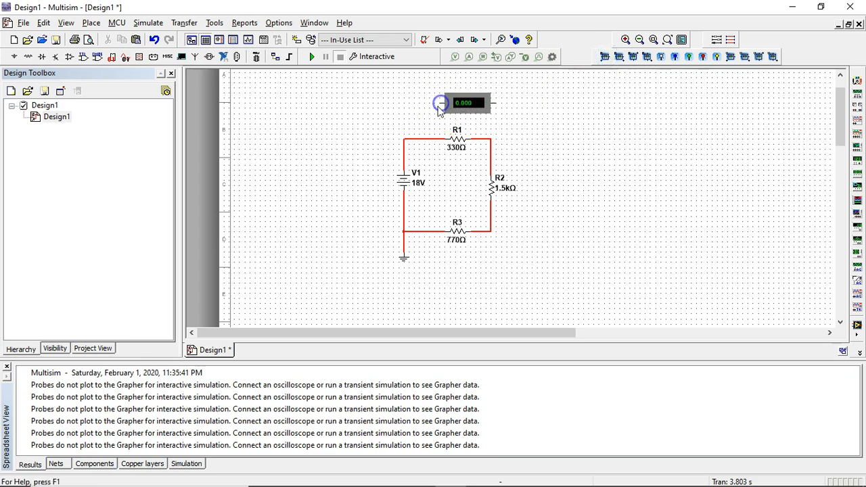
left_click(439, 102)
left_click(430, 139)
left_click(496, 103)
left_click(490, 139)
left_click(312, 56)
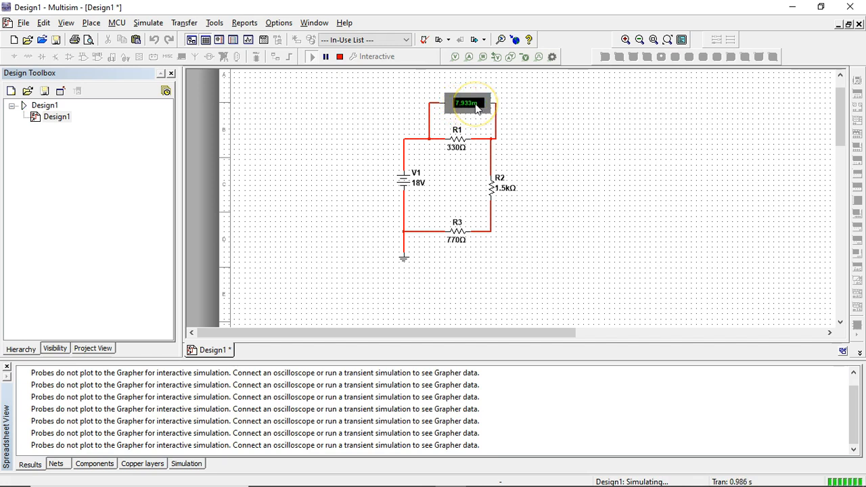
left_click(339, 56)
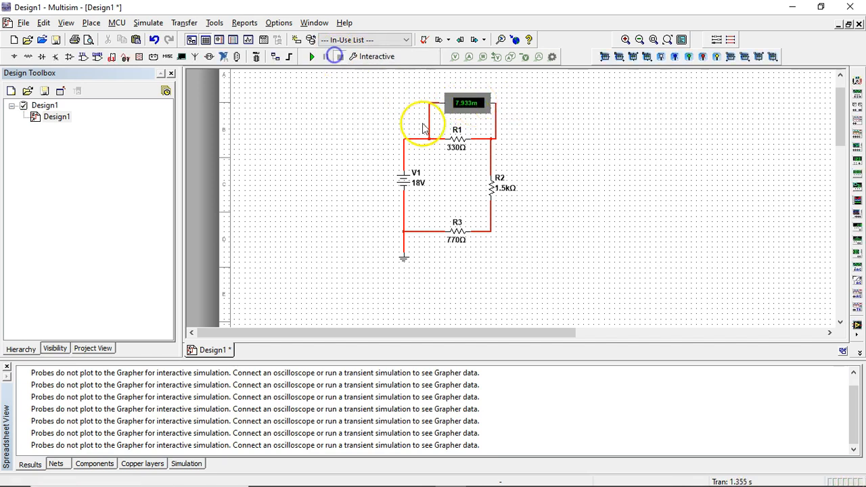
Move the ammeter and its leads so it sits in parallel with R2, and run the simulation briefly to examine its reading
left_click_drag(429, 138, 498, 138)
left_click(495, 138)
left_click(490, 207)
left_click_drag(468, 100, 531, 135)
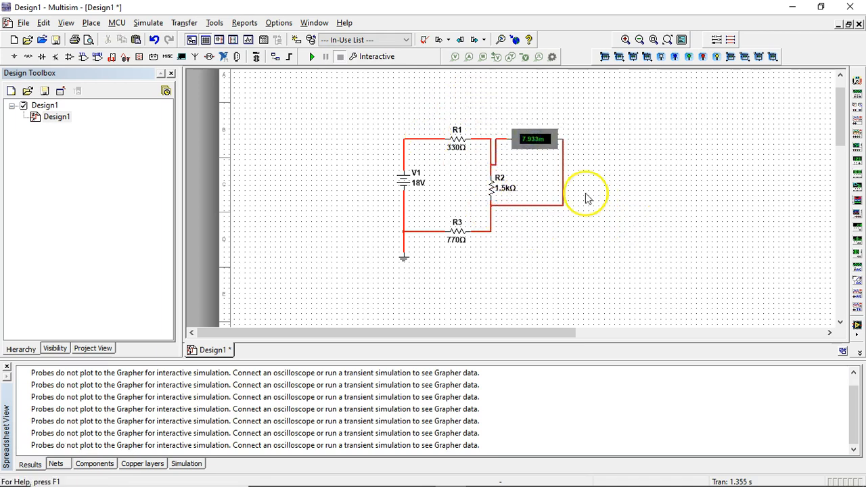
left_click(313, 57)
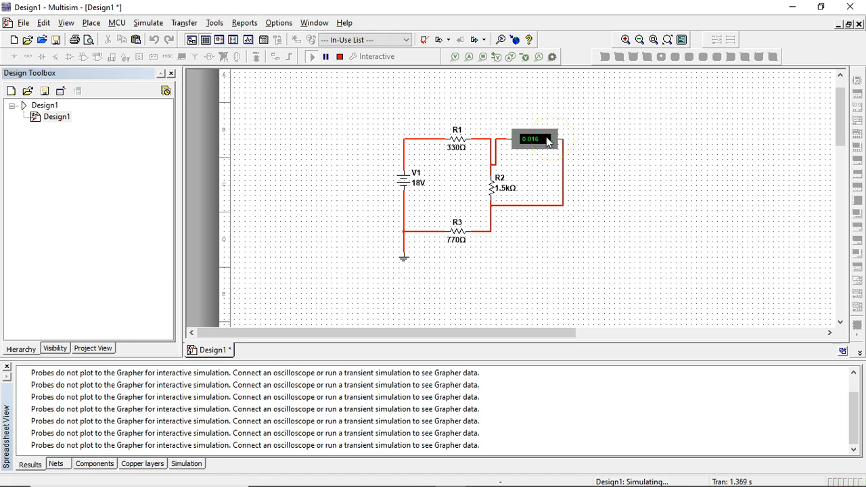
left_click(340, 57)
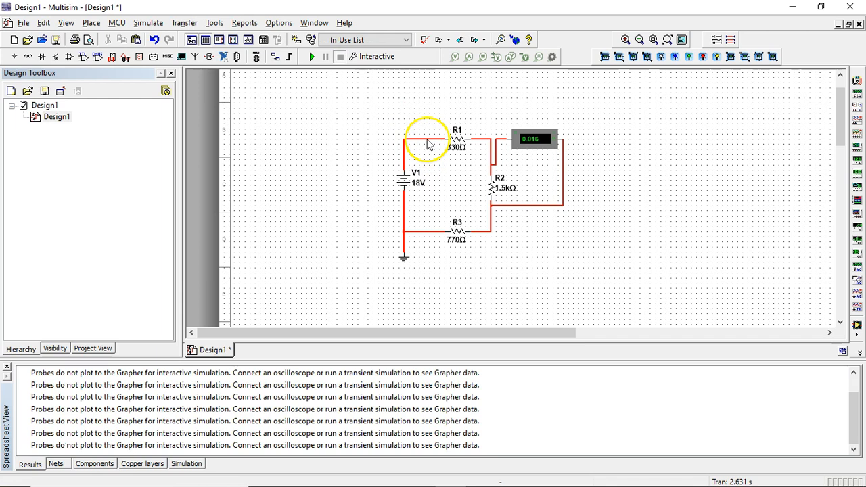
Delete the wire between V1 and R1 and both ammeter leads around R2
left_click(427, 139)
key("Delete")
left_click(496, 154)
key("Delete")
left_click(563, 175)
key("Delete")
Move the ammeter above the gap between V1 and R1 and wire it in series between the source's positive terminal and R1
left_click_drag(533, 135, 395, 110)
left_click(451, 106)
left_click(450, 136)
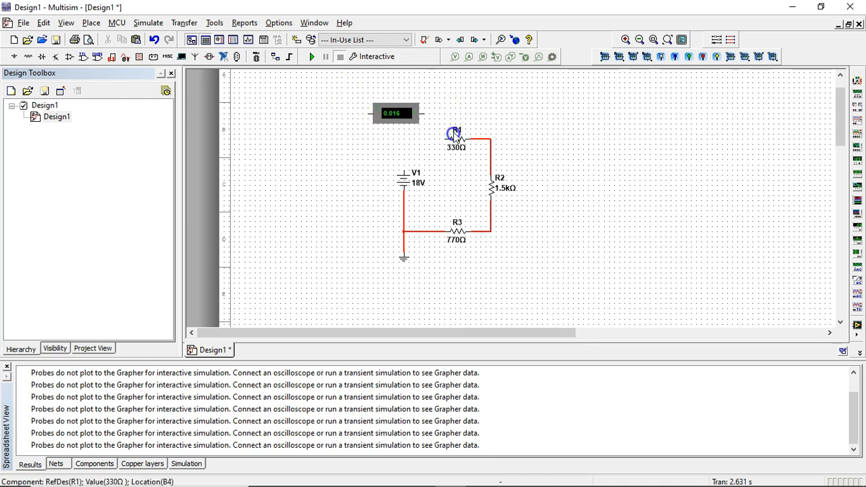
left_click(354, 101)
left_click_drag(387, 163, 367, 113)
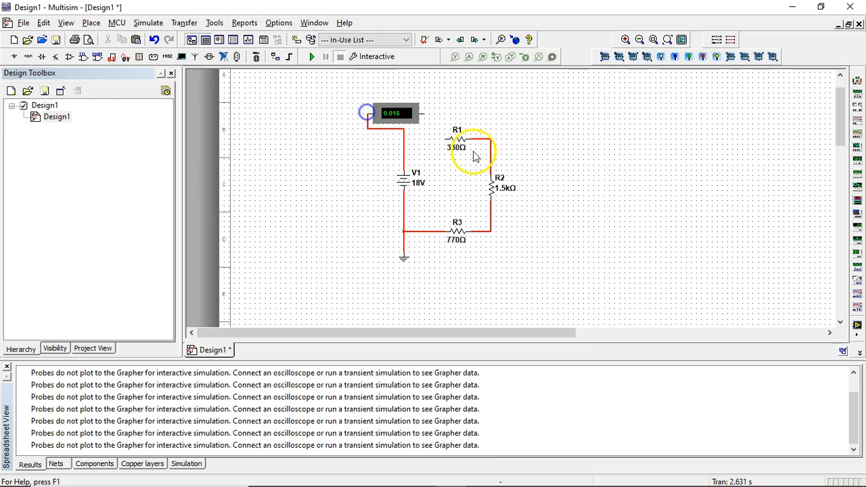
left_click(442, 138)
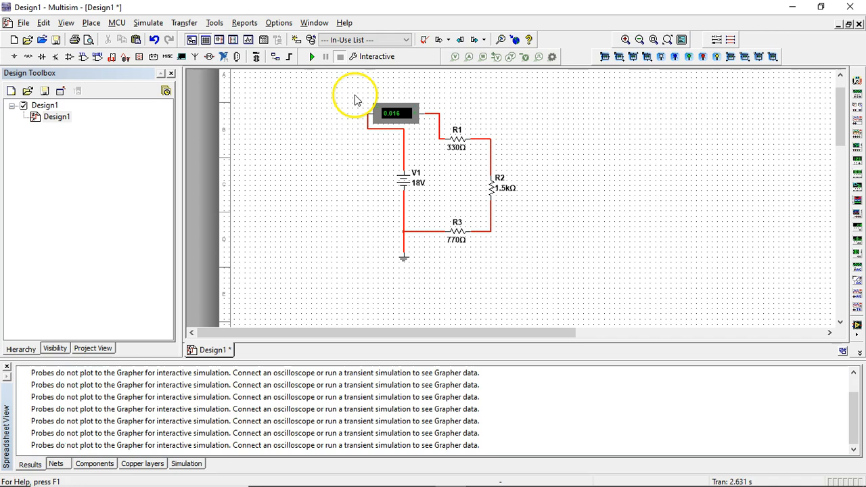
Run the simulation and compute the circuit's expected current in Calculator as 18 ÷ (330 + 1500 + 770)
left_click(312, 56)
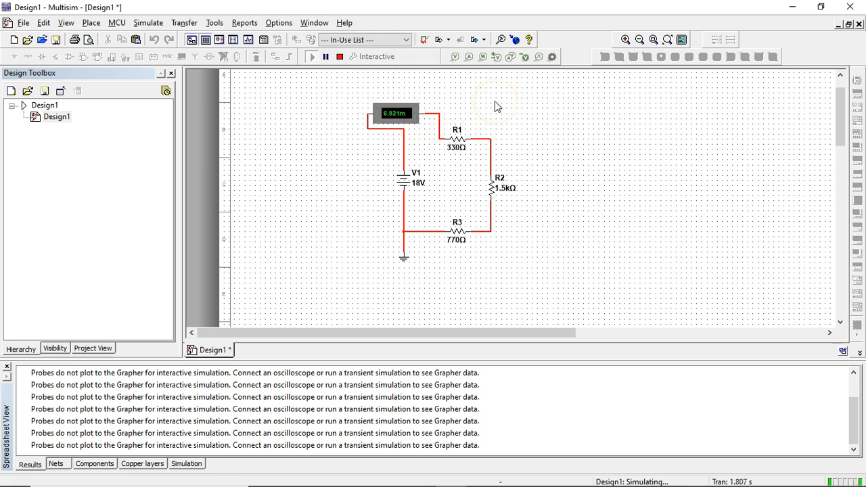
key("super")
type("cal")
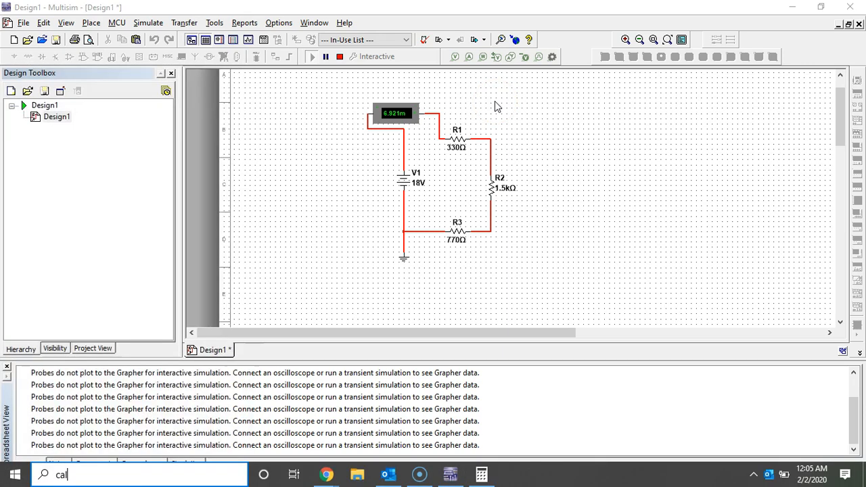
type("c")
key("Return")
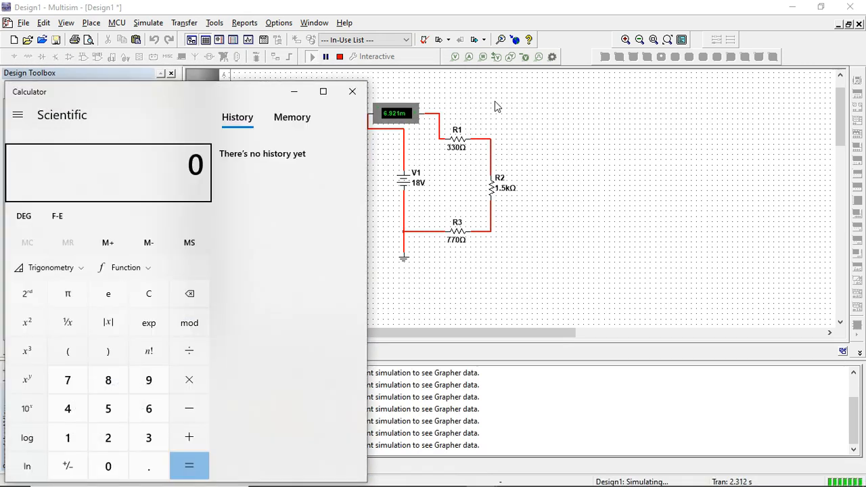
type("18/")
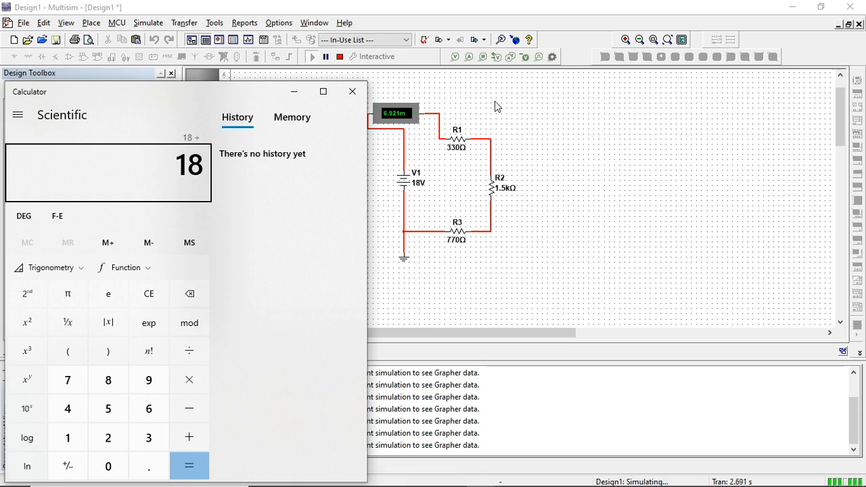
type("(330+")
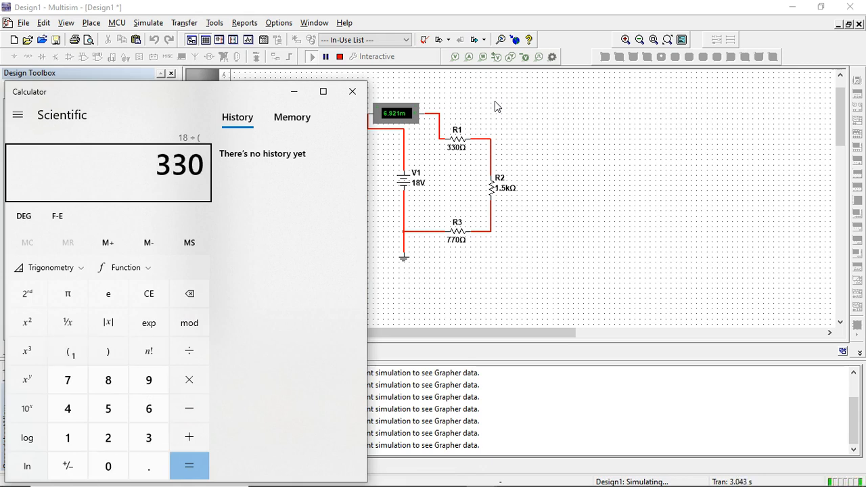
type("1500")
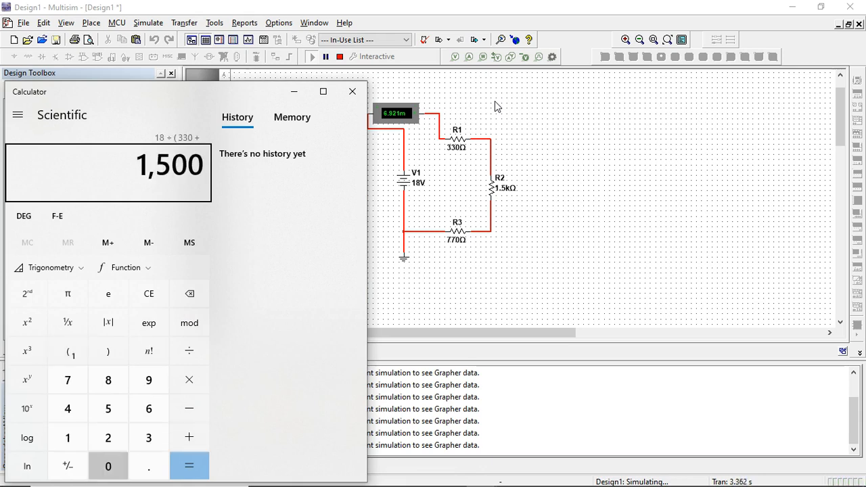
type("+770)")
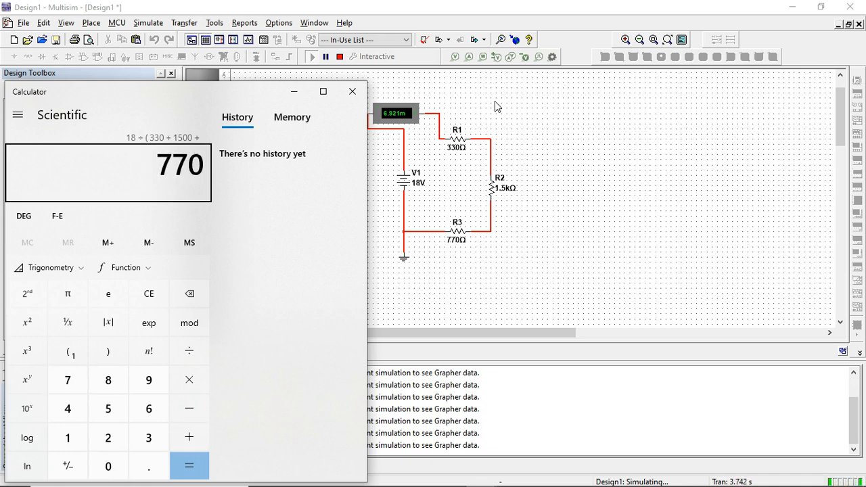
key("Return")
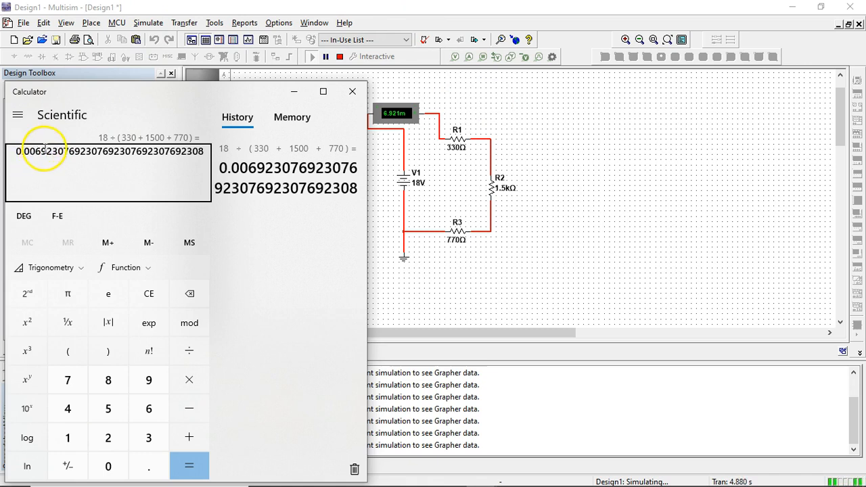
Compare the leading digits of the calculated current with the ammeter's reading, and close Calculator
left_click_drag(58, 152, 15, 156)
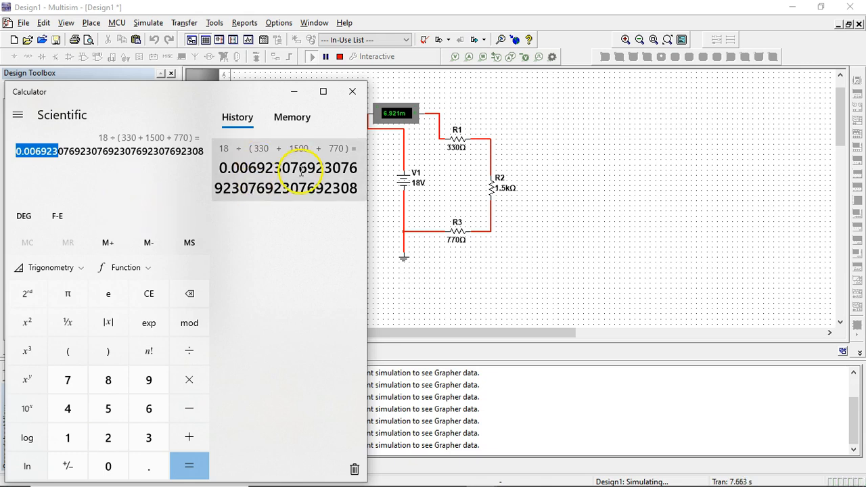
left_click(83, 143)
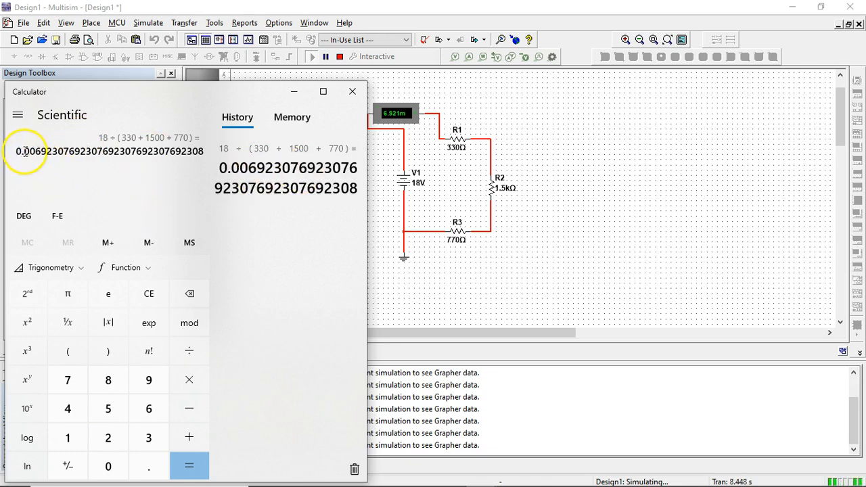
left_click(53, 167)
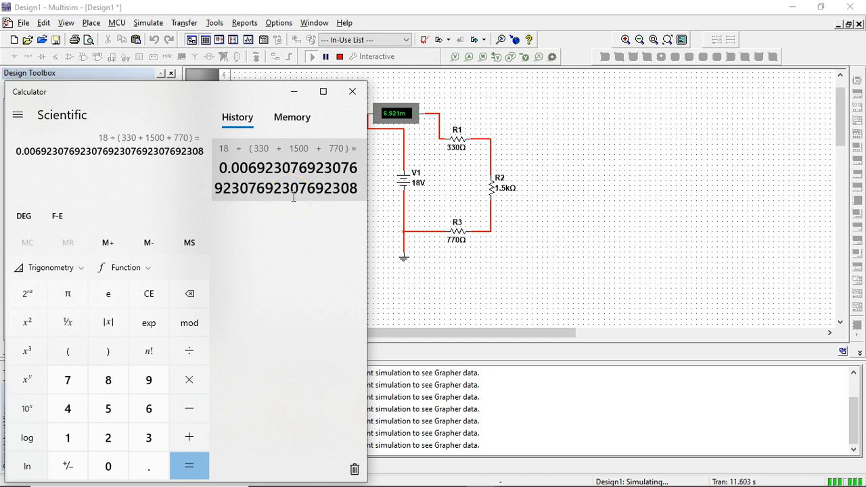
left_click(351, 95)
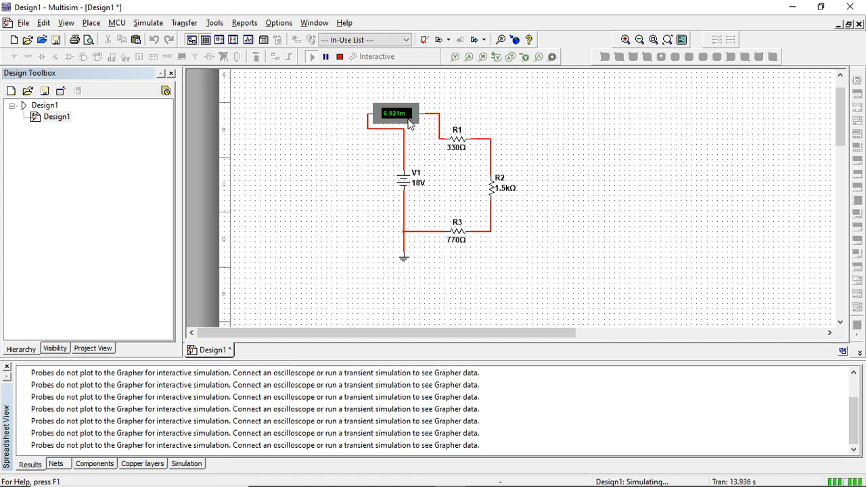
Trace the series loop by selecting V1, R1, R2 and R3 in turn, and clear the selection
left_click(396, 182)
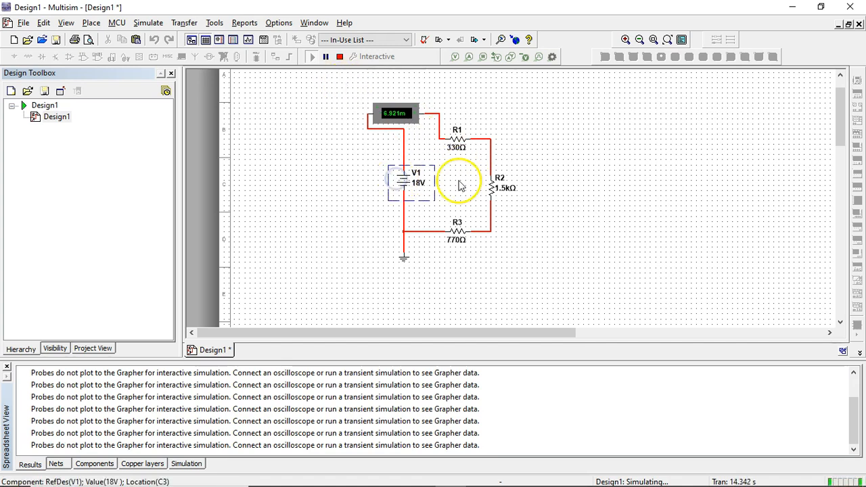
left_click(458, 139)
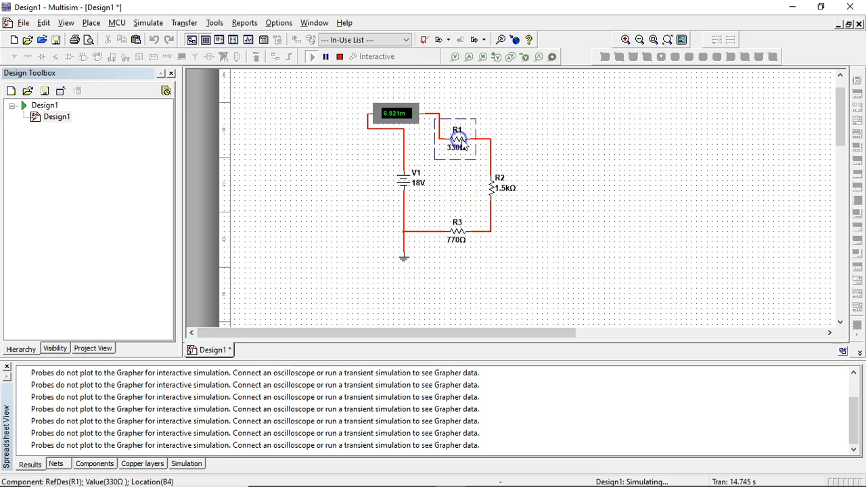
left_click(584, 196)
left_click(483, 184)
left_click(445, 233)
left_click(566, 239)
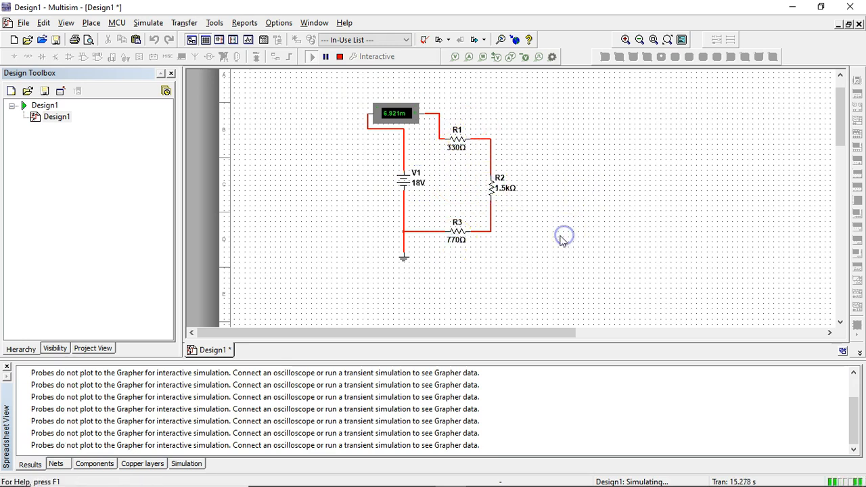
Open the ammeter's value properties to examine its internal resistance, and close them without changing anything
double_click(398, 119)
double_click(420, 142)
left_click(459, 144)
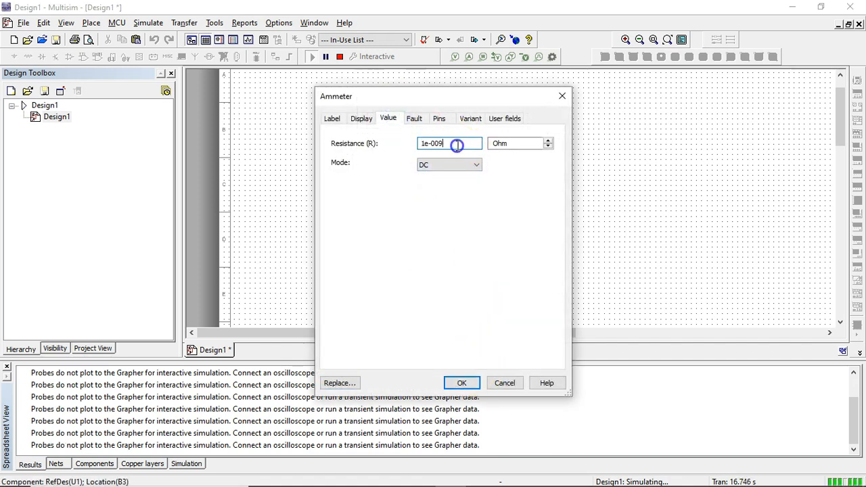
left_click_drag(458, 144, 361, 194)
key("Escape")
left_click(511, 202)
left_click(576, 233)
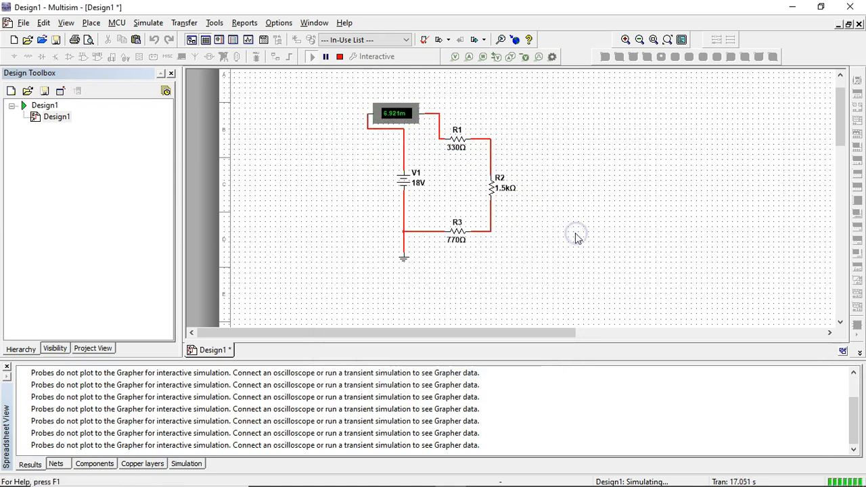